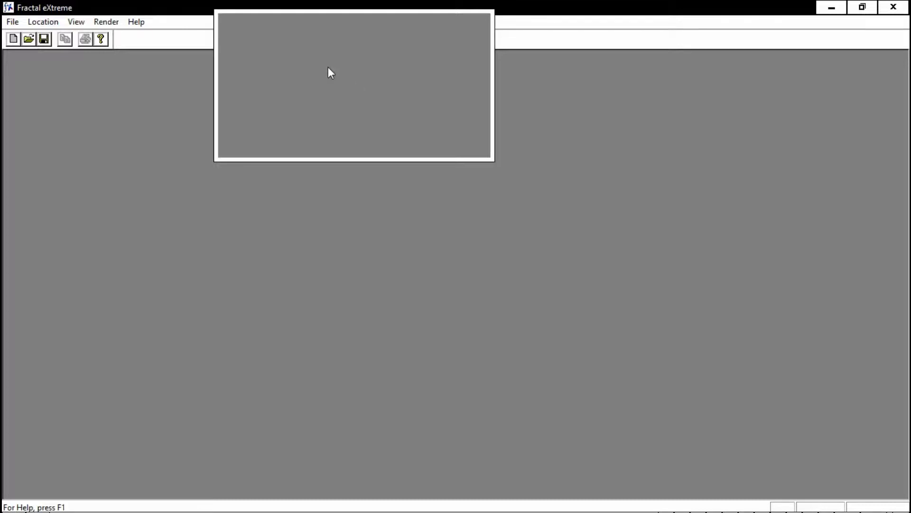
Create a new Mandelbrot fractal document, Untitled1, from the File menu
left_click_drag(330, 73, 262, 129)
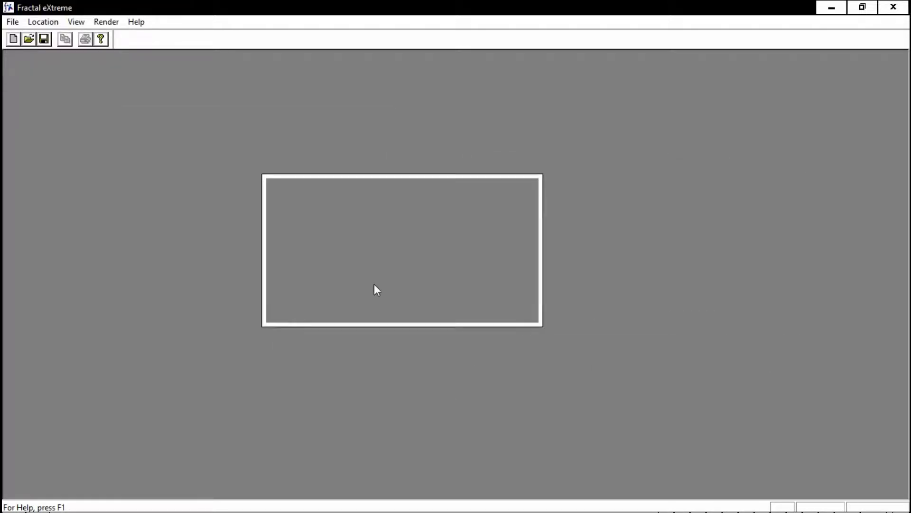
left_click(11, 21)
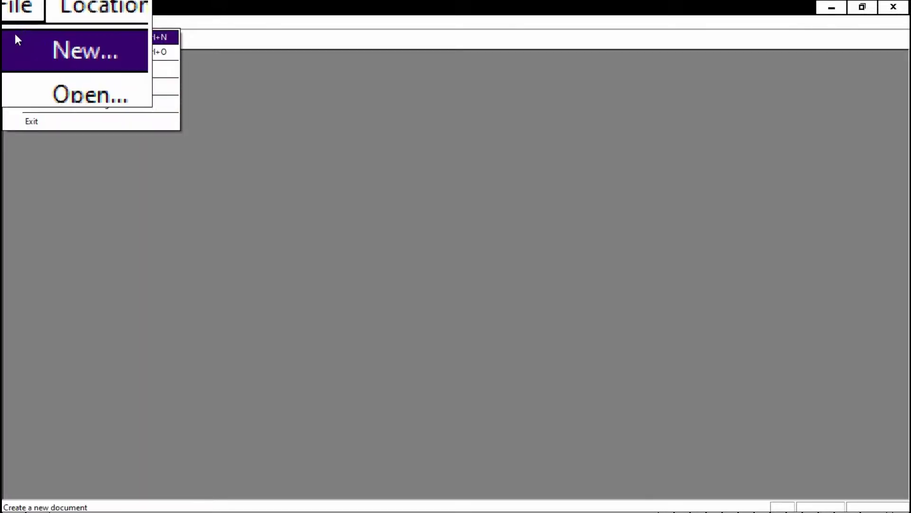
left_click(20, 36)
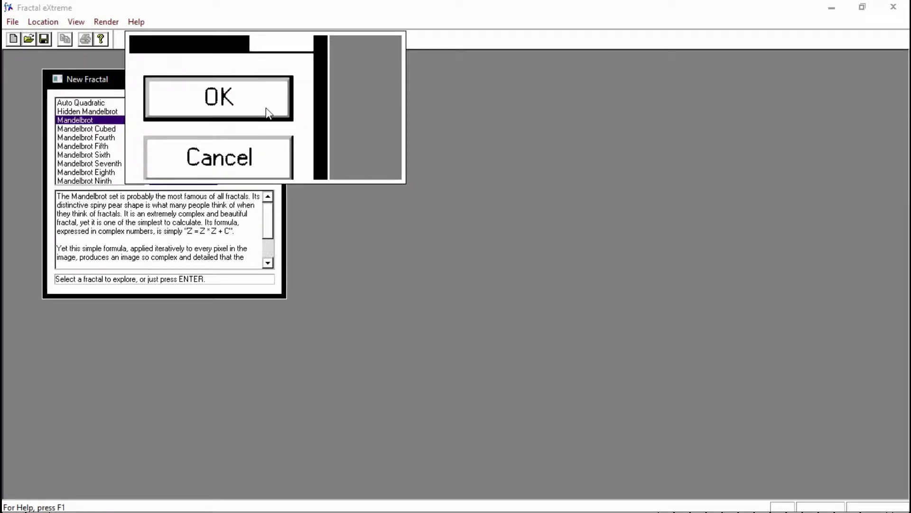
left_click(266, 107)
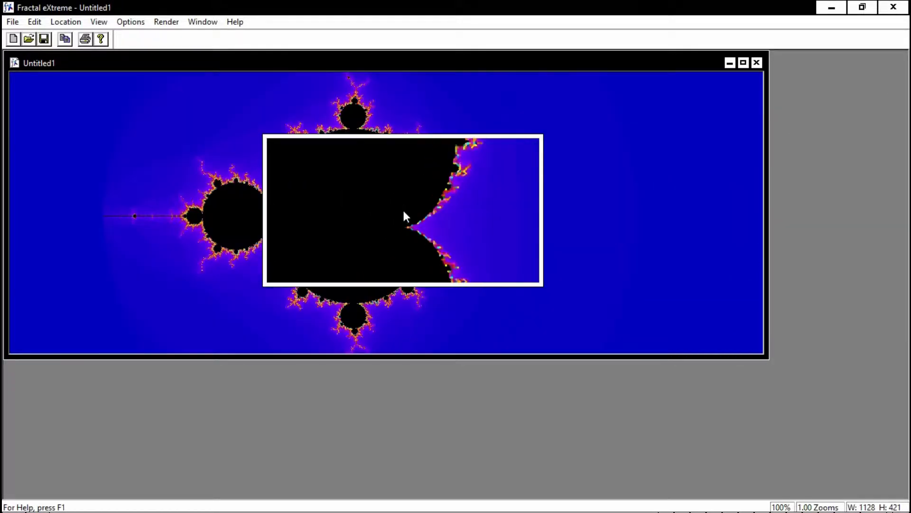
Zoom repeatedly into the set's edge until magenta and green spirals fill the view at 15 zooms
left_click(412, 221)
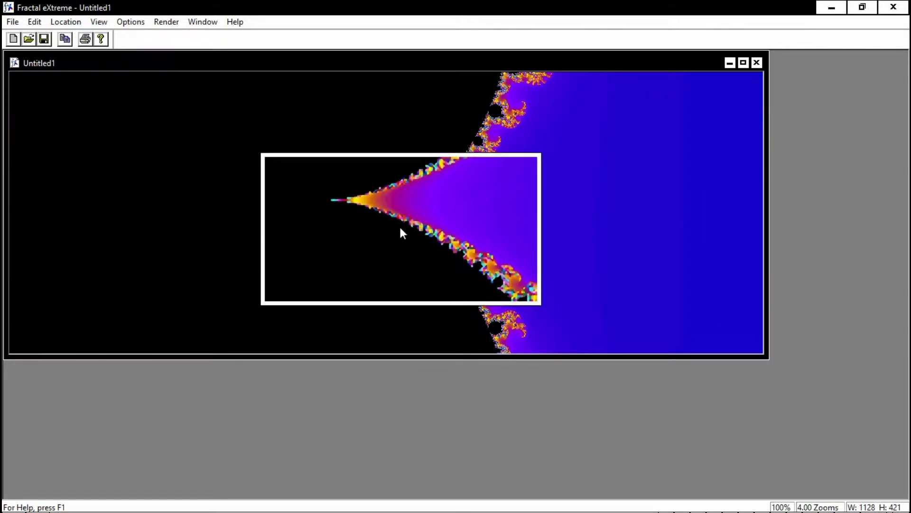
left_click(397, 220)
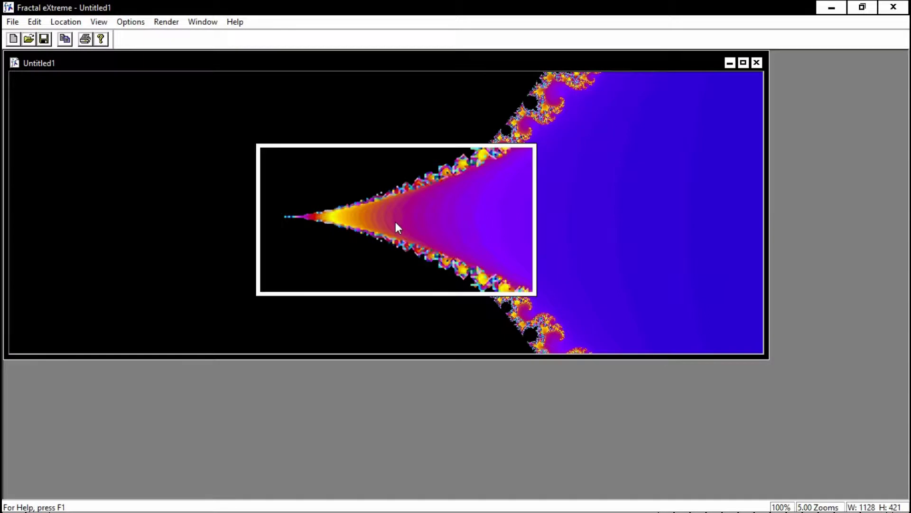
left_click(377, 229)
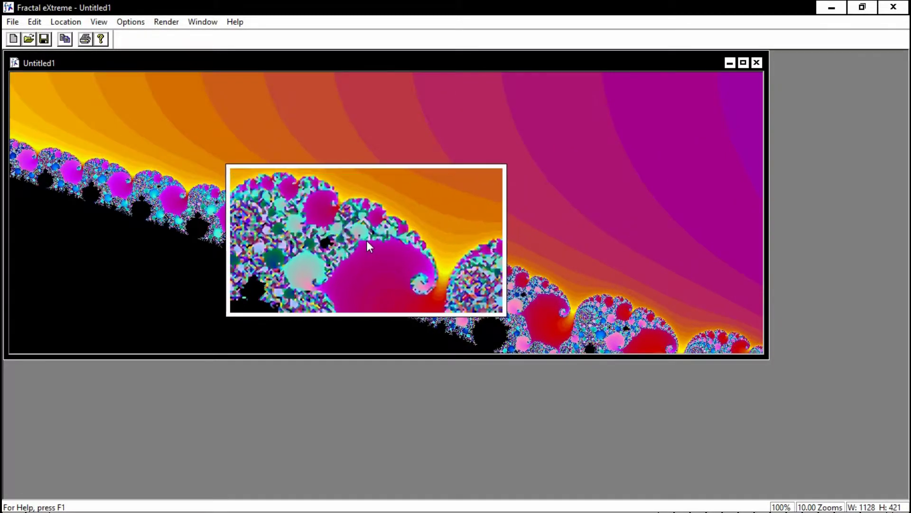
left_click(367, 240)
left_click(372, 227)
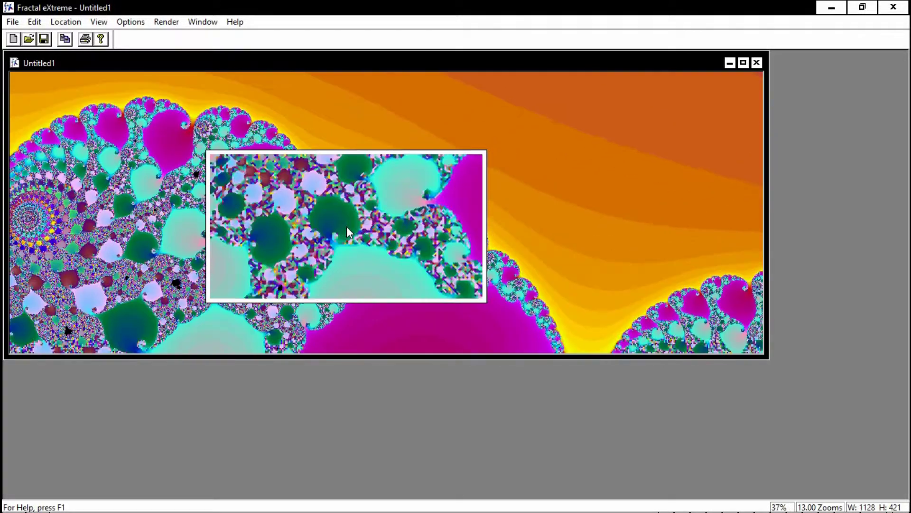
left_click(347, 228)
left_click(347, 228)
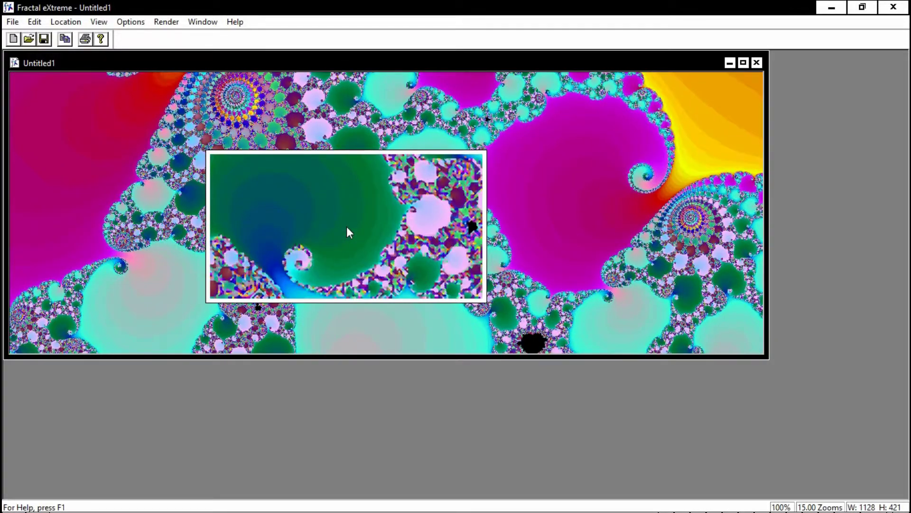
Keep zooming into the spiral region with clicks and the mouse wheel, reaching about 24 zooms
left_click(347, 228)
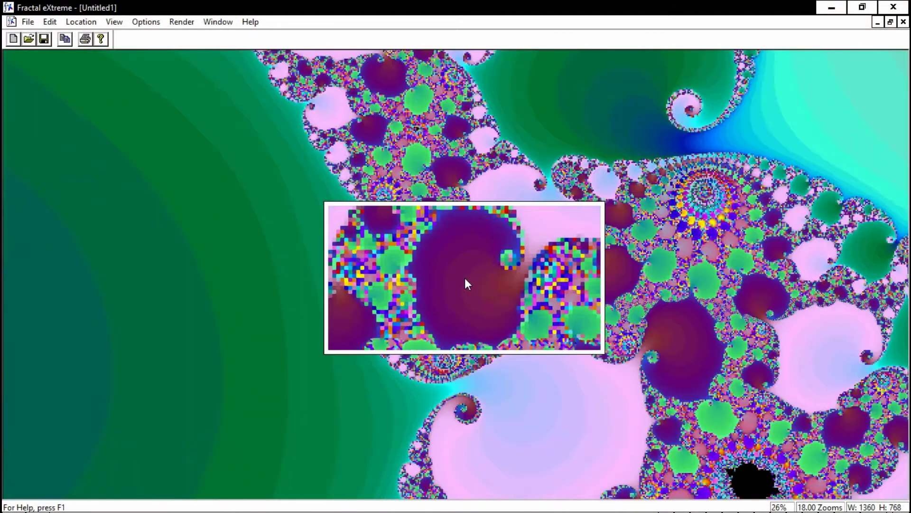
left_click(467, 279)
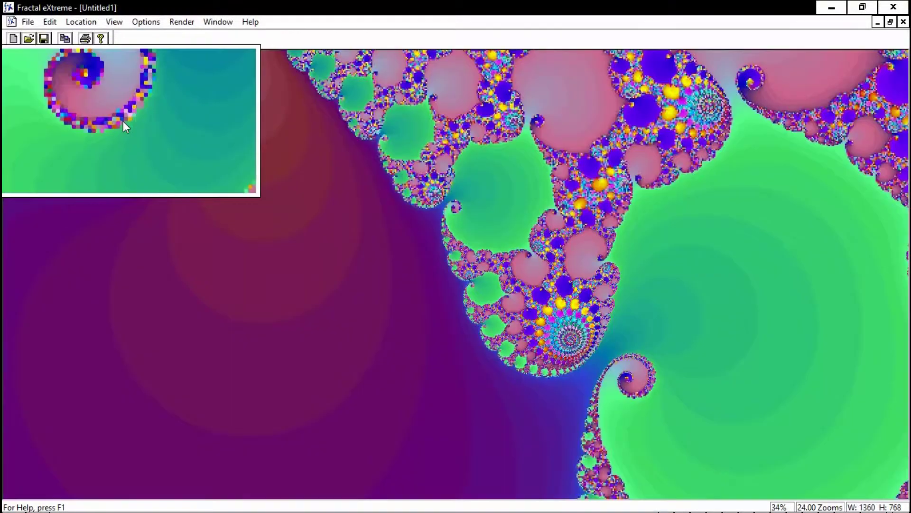
scroll(584, 350, "up", 1)
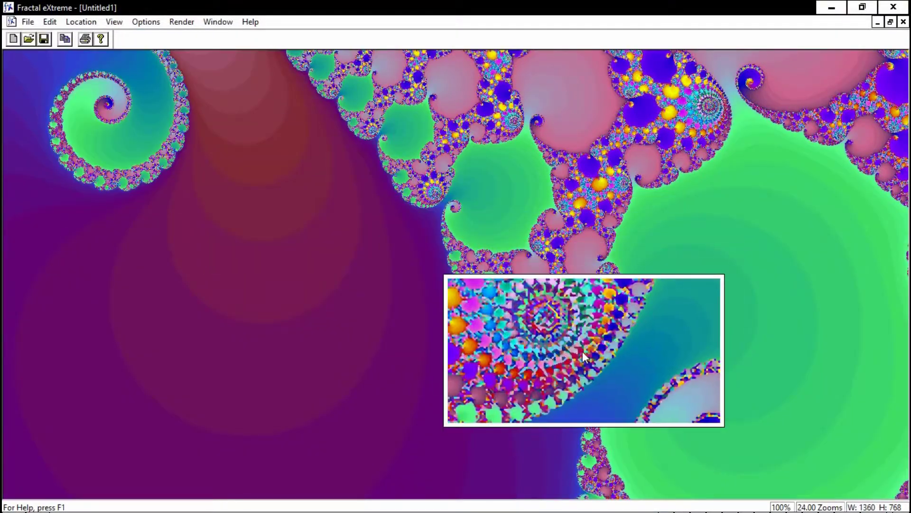
scroll(582, 351, "up", 1)
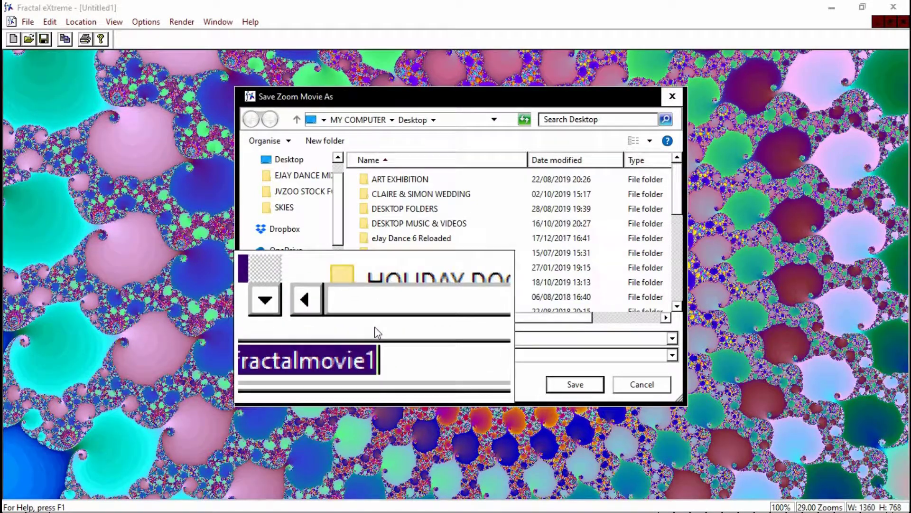
Save the zoom movie as fractalmovie1 on the Desktop and start rendering it
left_click(574, 386)
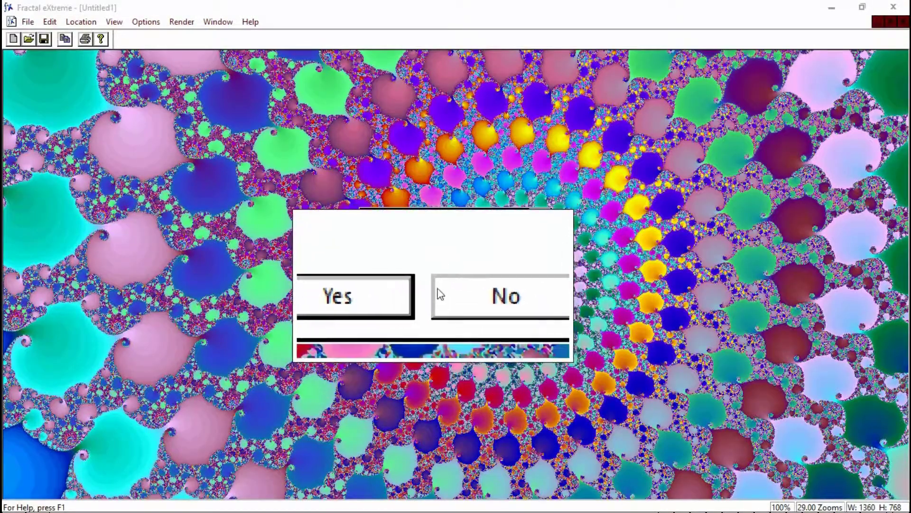
Exit Fractal eXtreme without saving the Untitled1 fractal
left_click(440, 294)
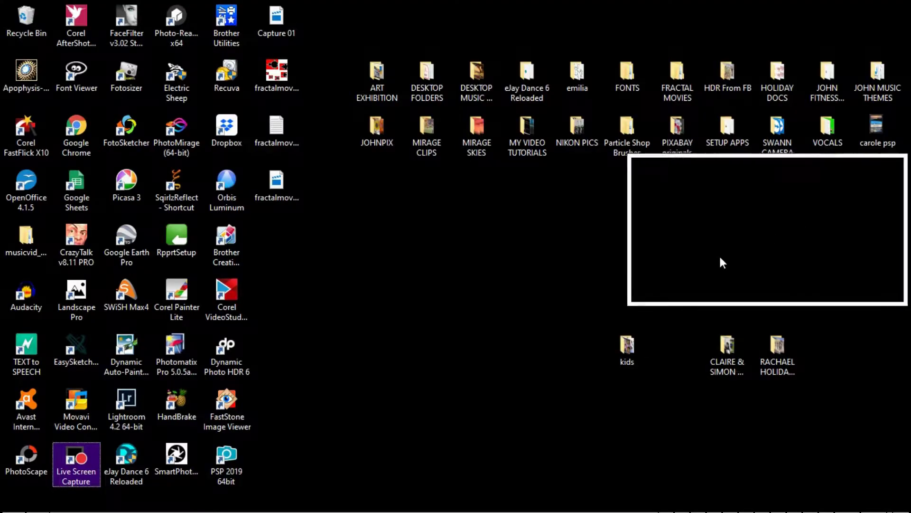
mouse_move(227, 504)
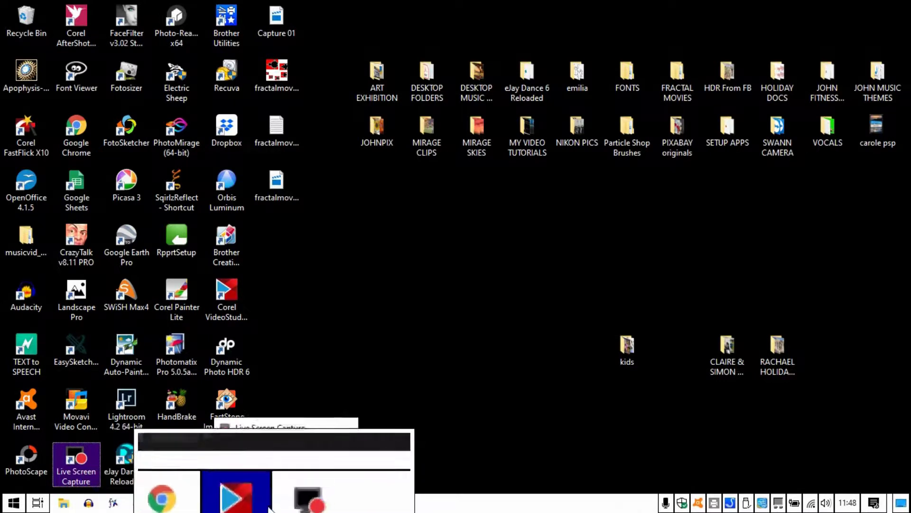
left_click(267, 509)
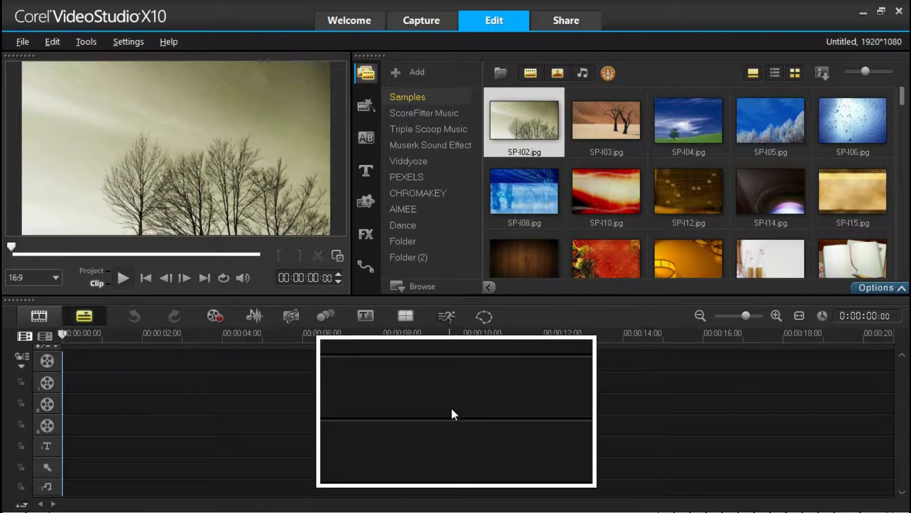
left_click(161, 387)
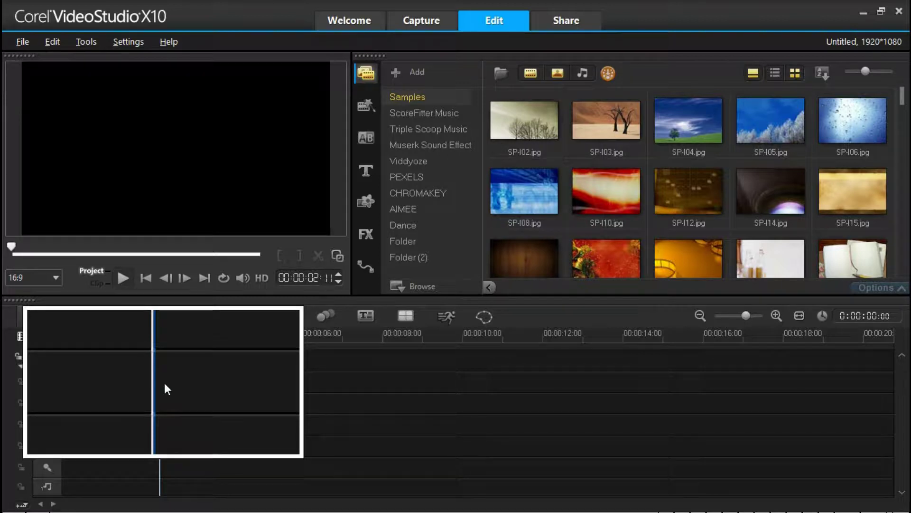
Insert fractalmovie1 from the Desktop onto Overlay Track #1 of the timeline
right_click(164, 383)
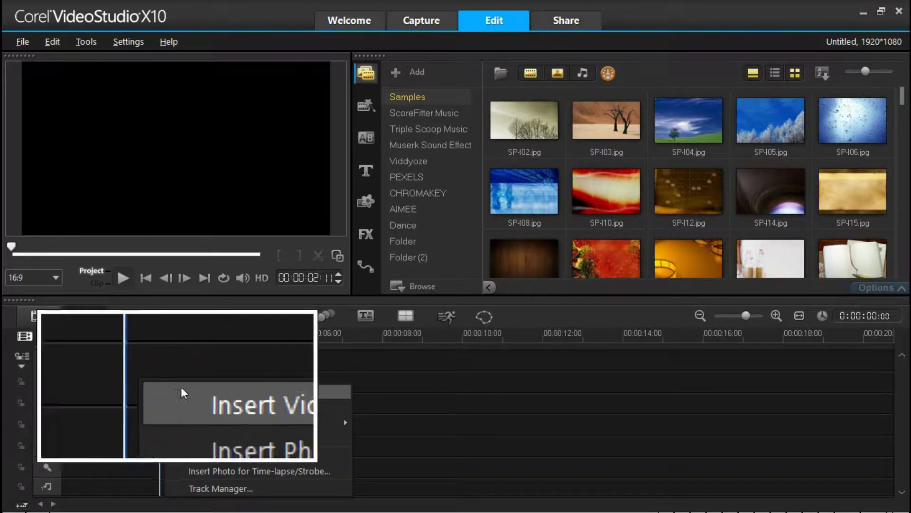
left_click(206, 391)
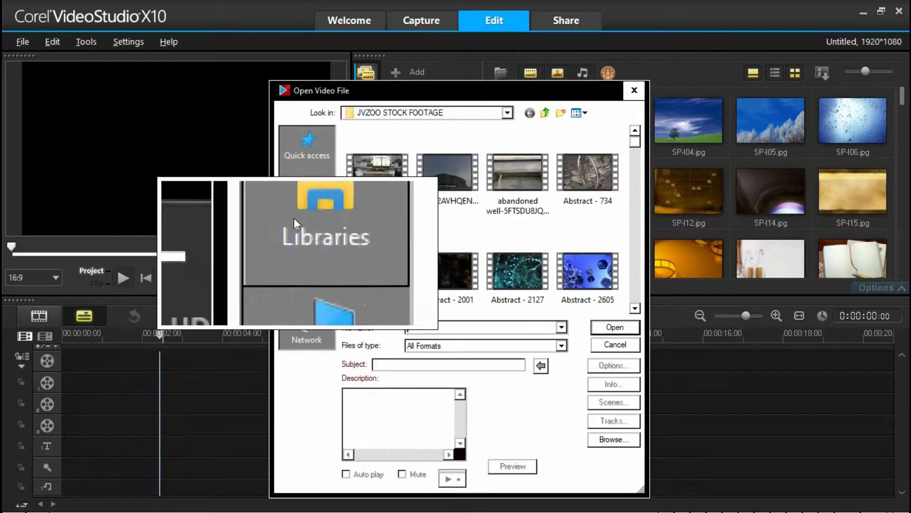
left_click(317, 195)
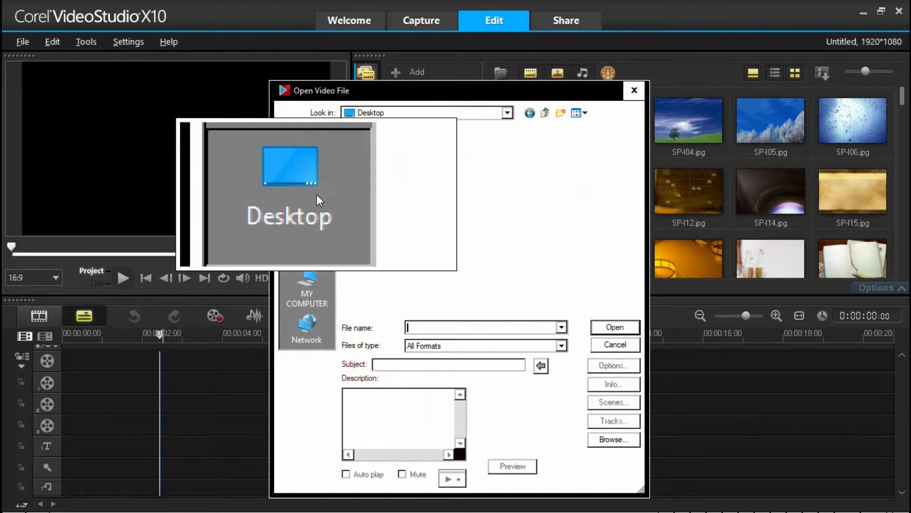
scroll(446, 228, "down", 10)
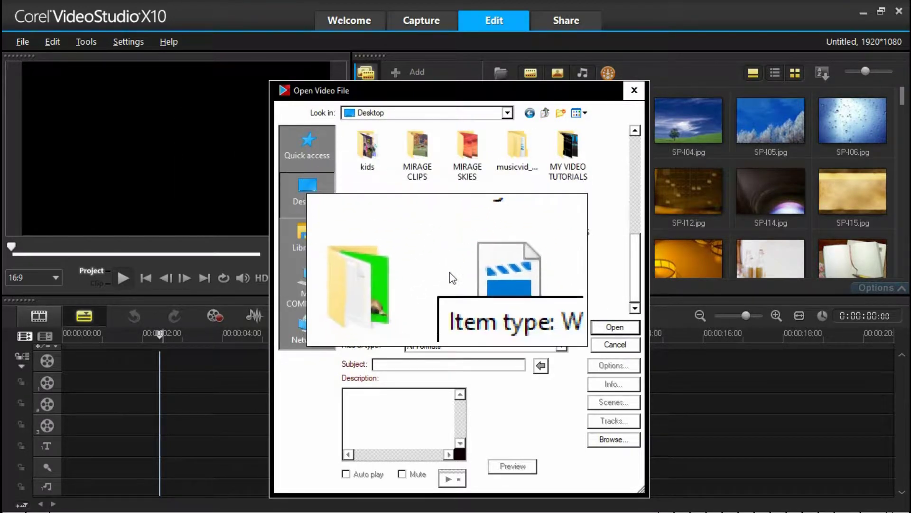
left_click(516, 284)
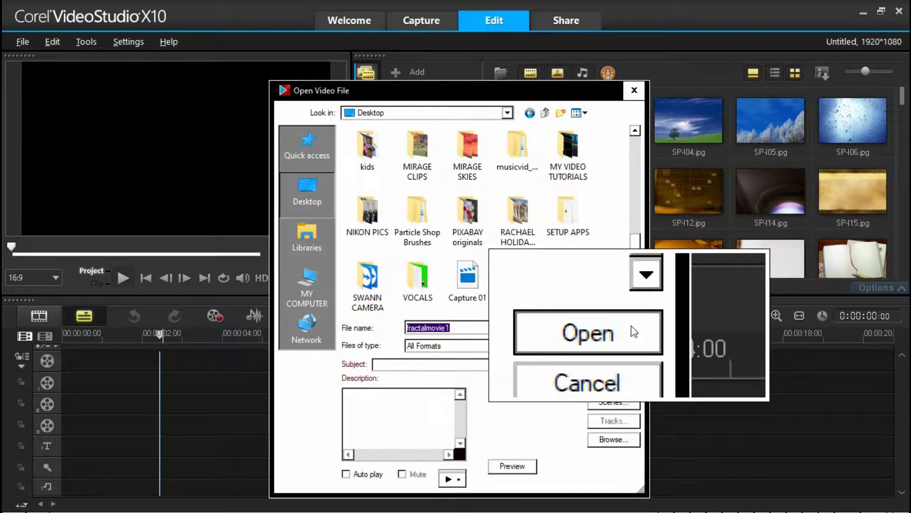
left_click(628, 328)
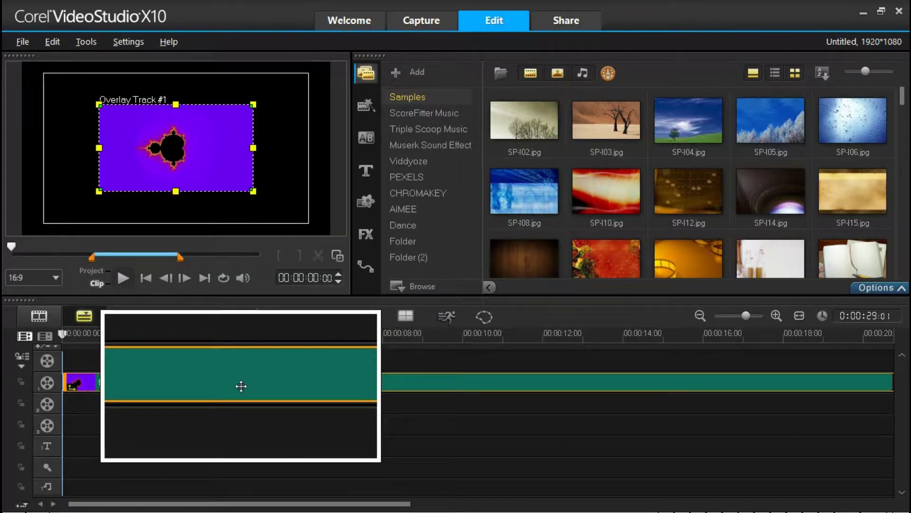
Set the fractalmovie1 overlay's alignment to Fit to Screen so it fills the preview
right_click(242, 386)
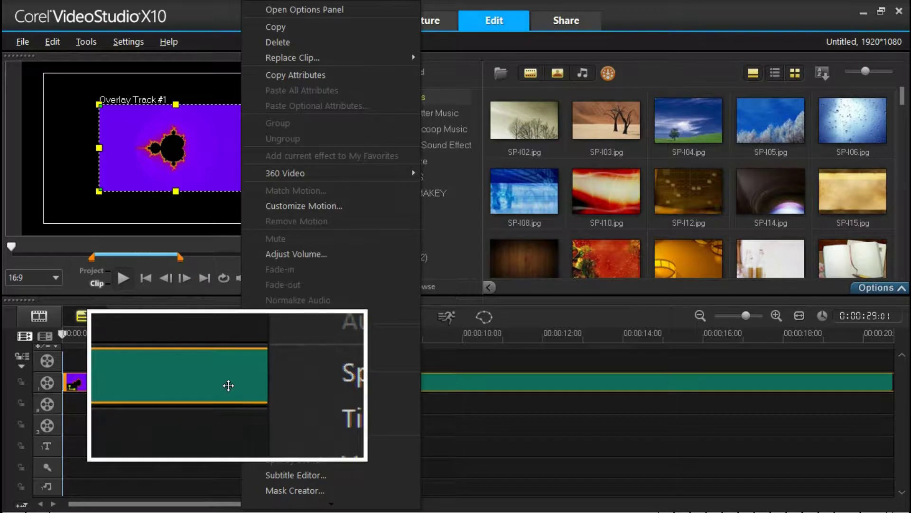
left_click(228, 386)
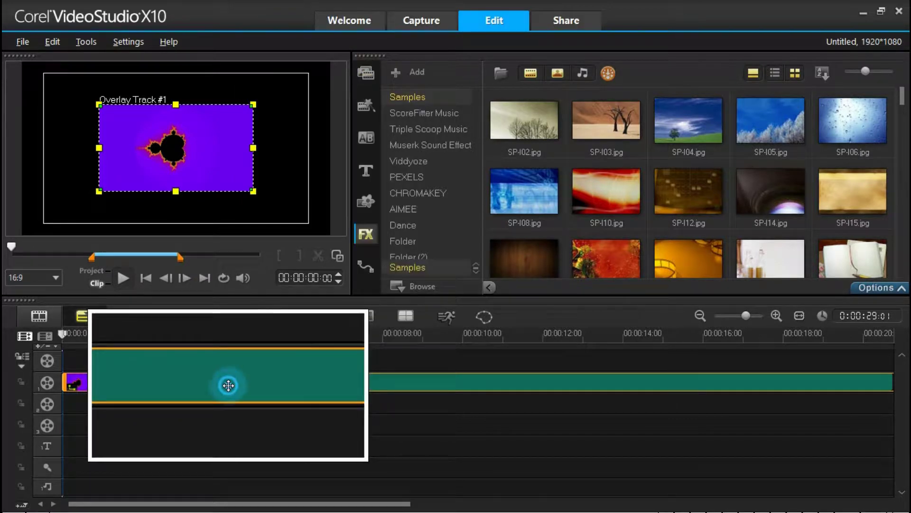
double_click(228, 385)
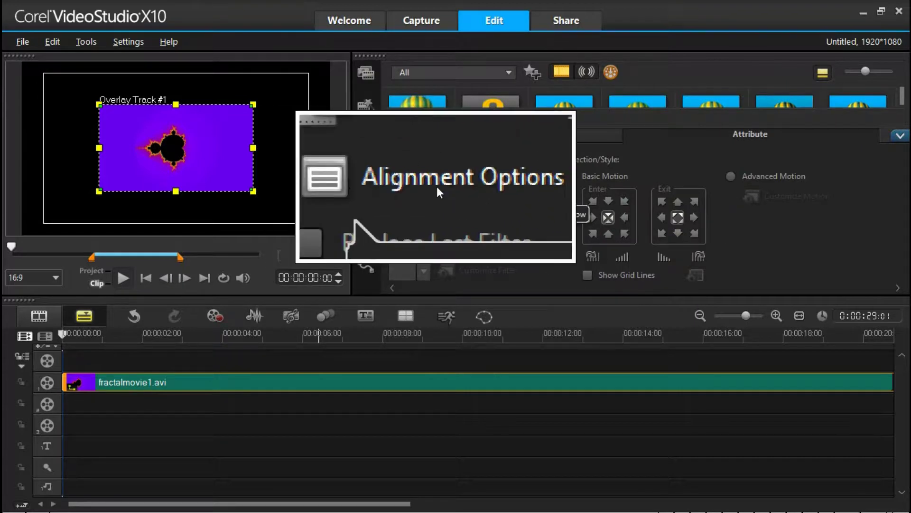
left_click(399, 250)
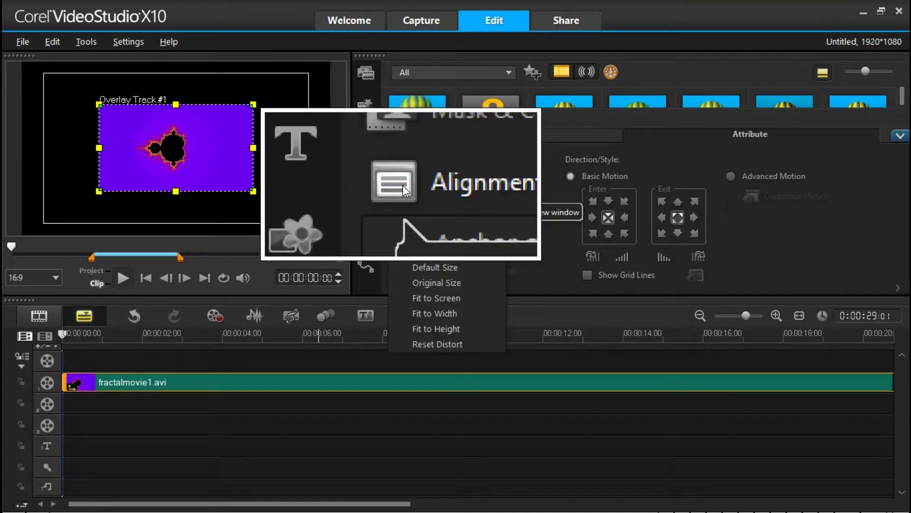
left_click(444, 296)
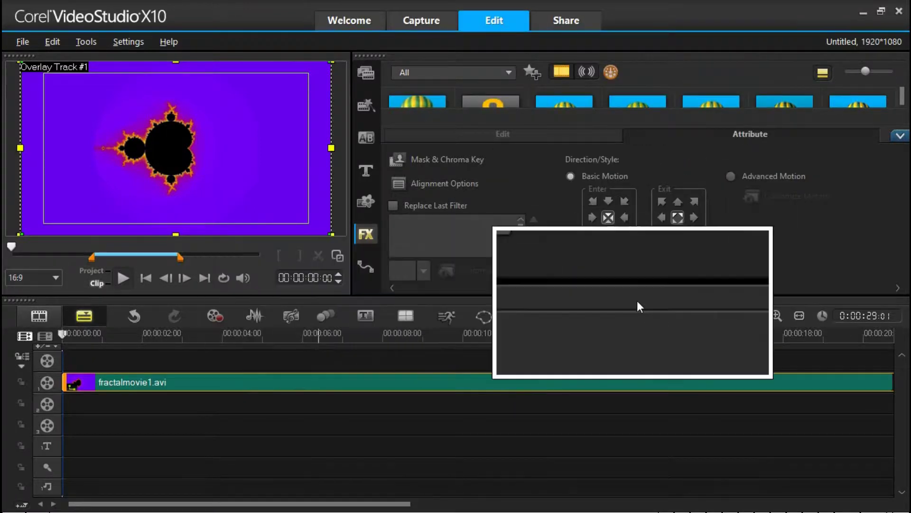
Fit the project into the timeline view and set the preview to the whole project
left_click(799, 316)
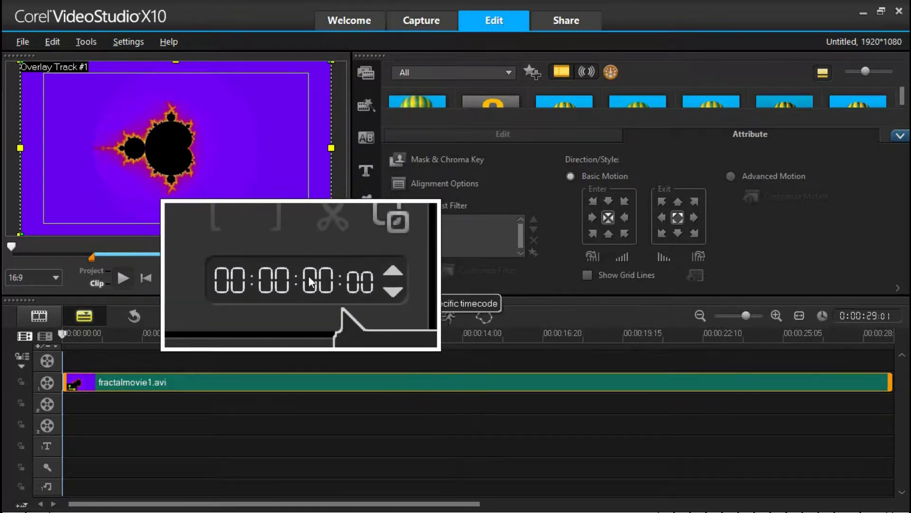
left_click(99, 273)
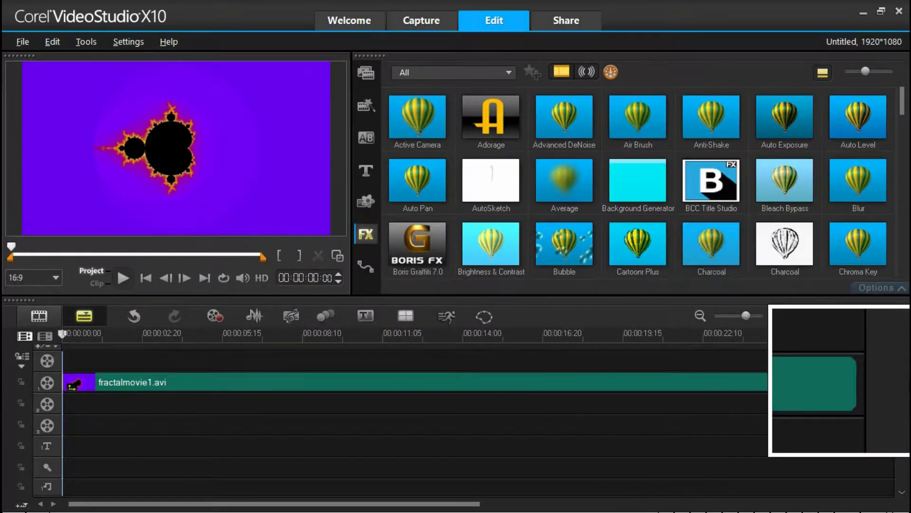
left_click(891, 379)
left_click(892, 380)
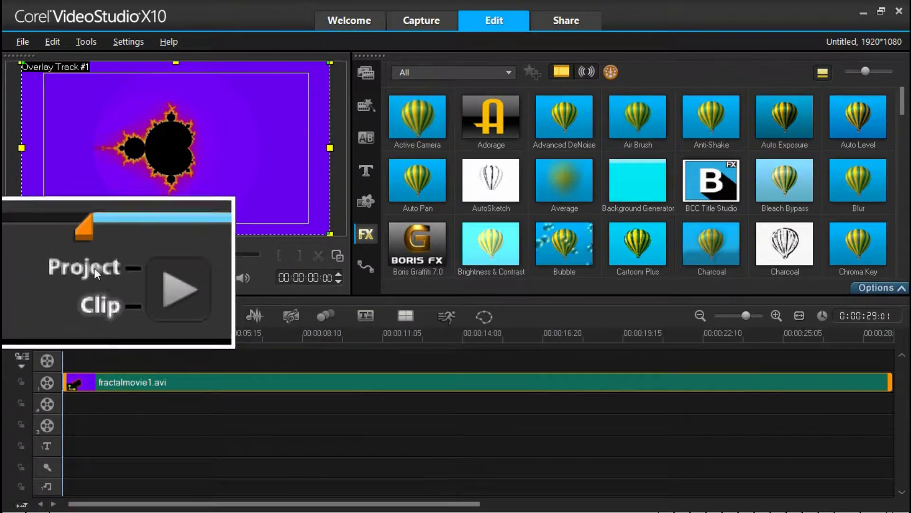
left_click(90, 271)
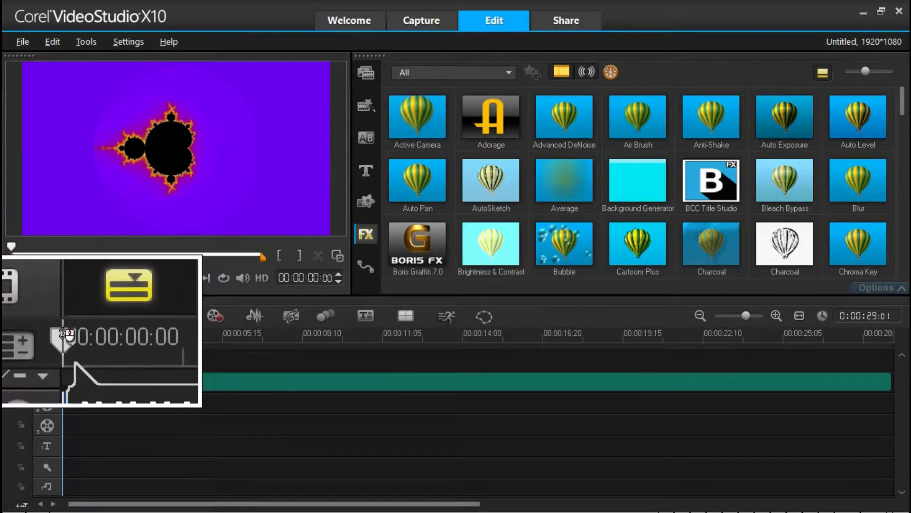
Scrub the playhead through the fractal zoom past its end, then return to 00:00:00:00
left_click_drag(65, 332, 842, 335)
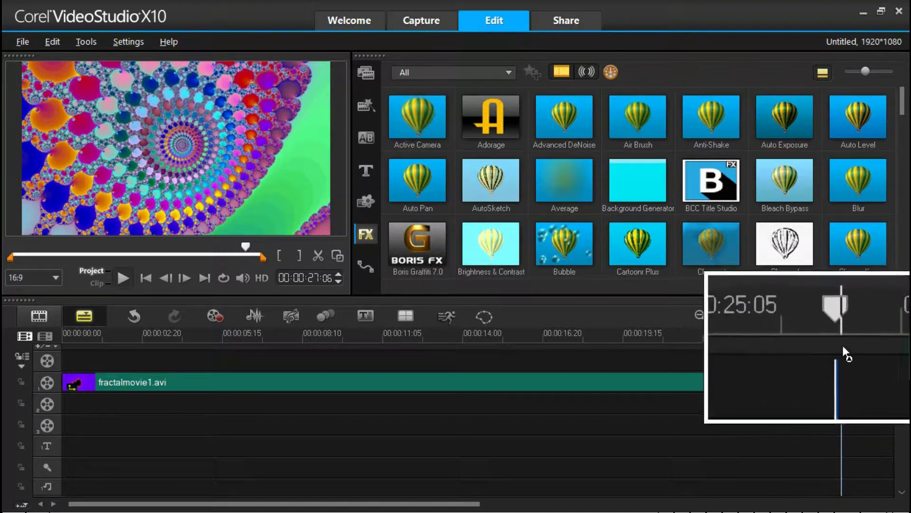
left_click_drag(849, 335, 872, 334)
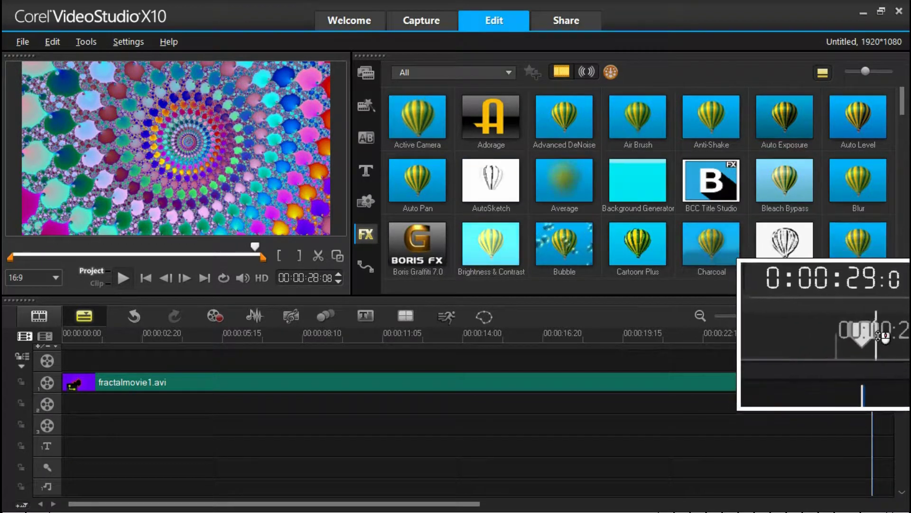
left_click_drag(873, 336, 892, 335)
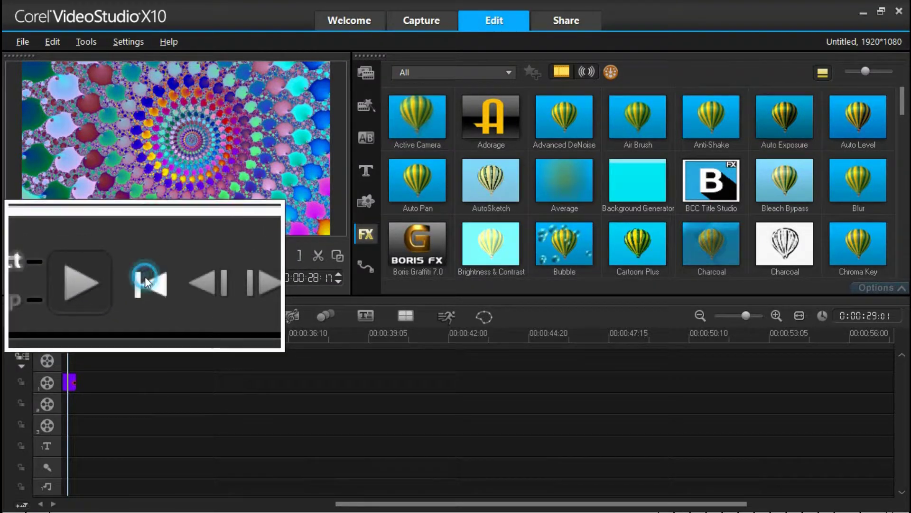
left_click(144, 276)
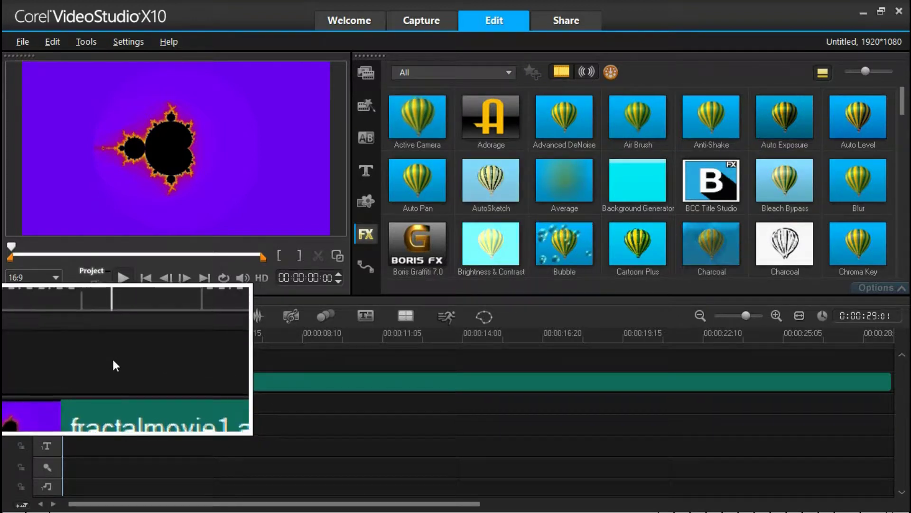
Insert Abstract - 734 from Libraries > Videos > JVZOO STOCK FOOTAGE onto the main video track
right_click(112, 360)
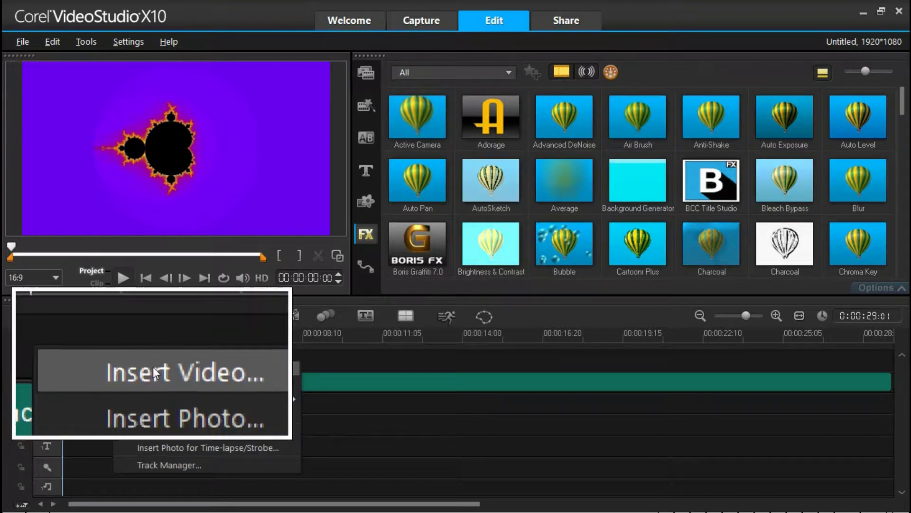
left_click(153, 367)
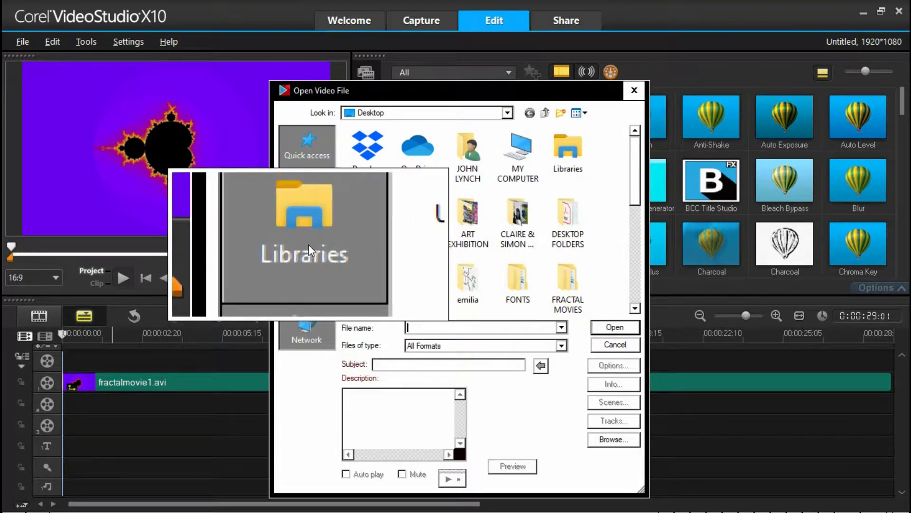
left_click(309, 245)
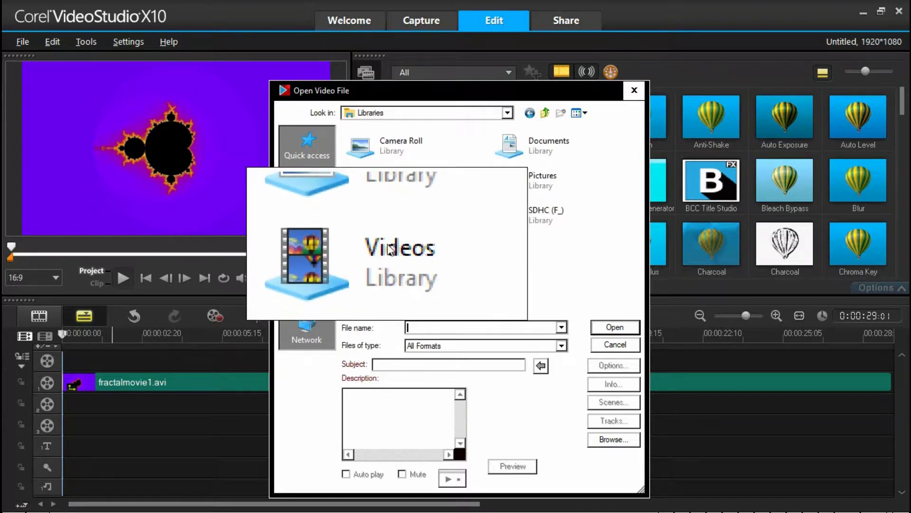
left_click(389, 248)
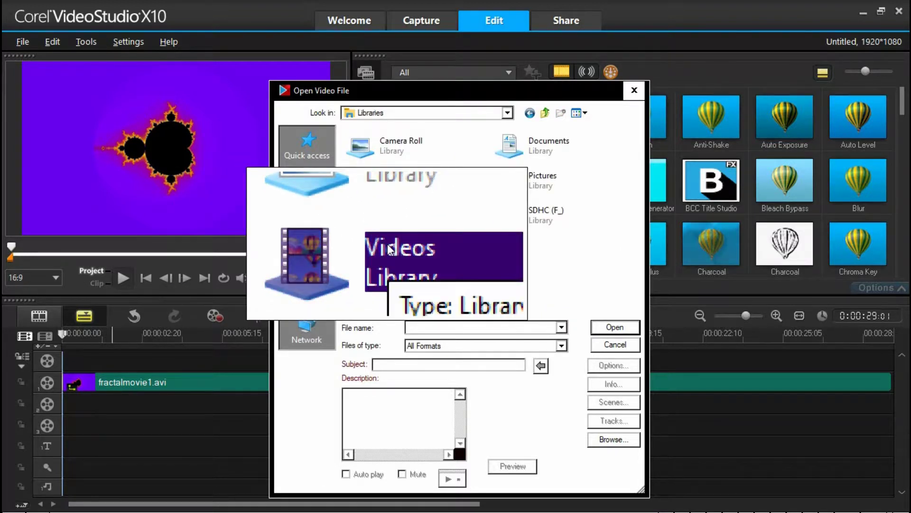
double_click(388, 249)
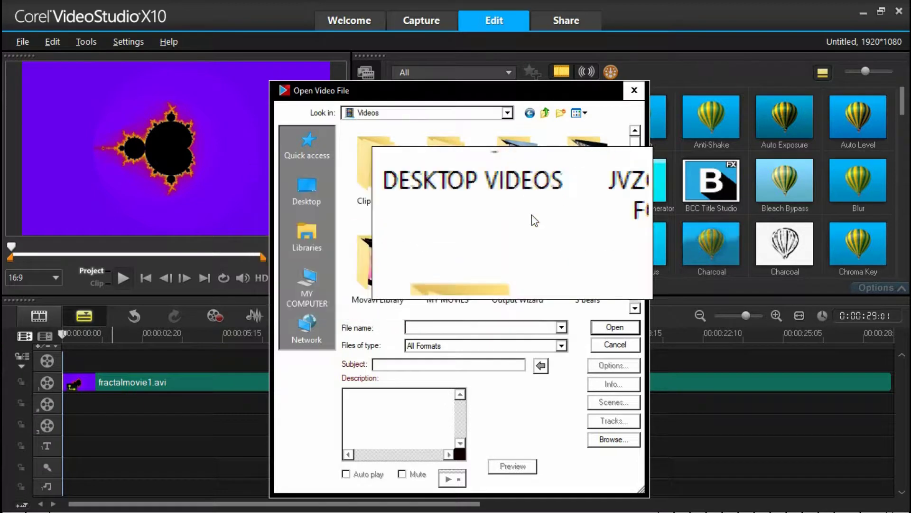
double_click(586, 172)
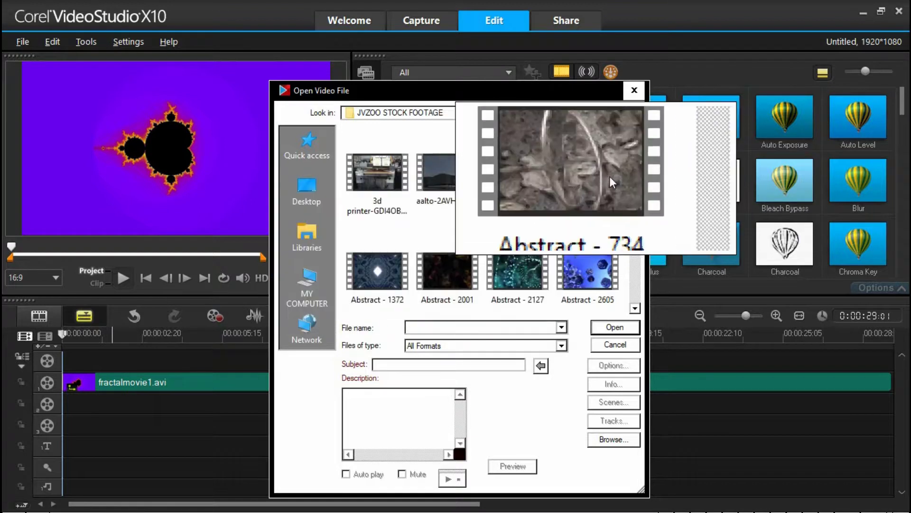
left_click(596, 172)
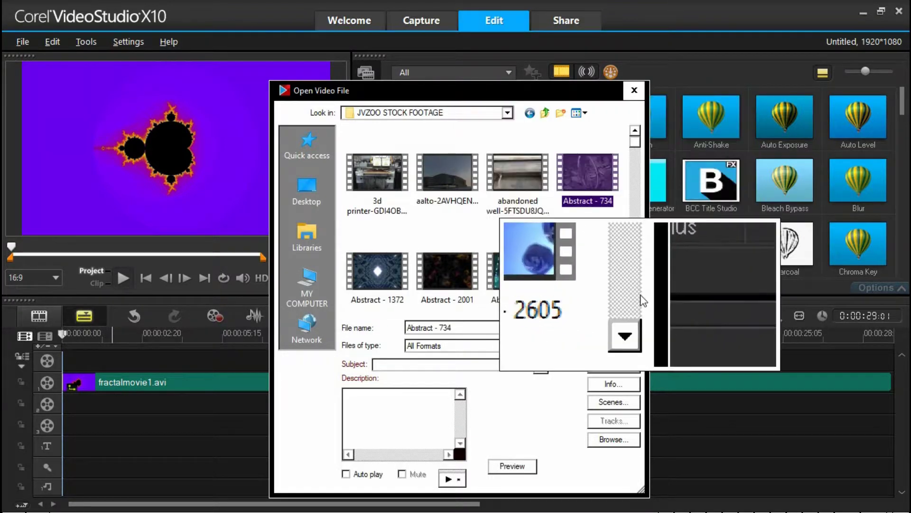
left_click(626, 327)
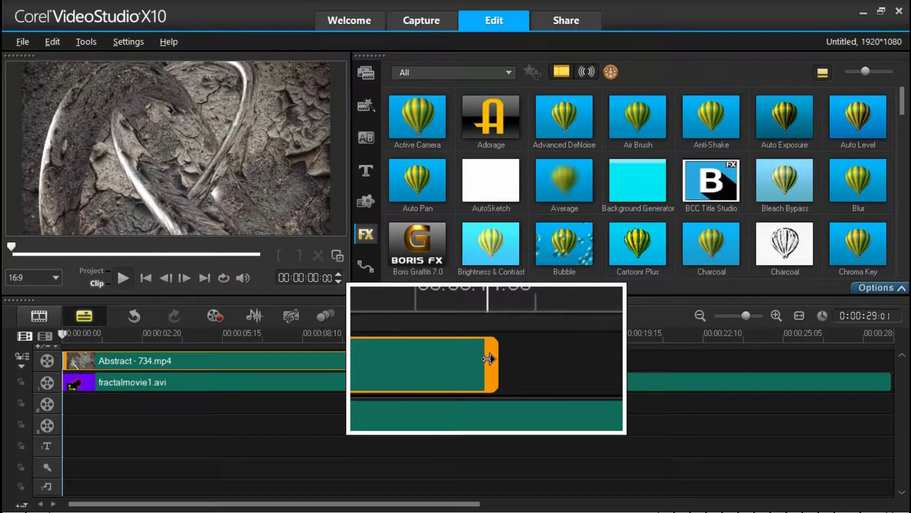
Trim Abstract - 734 to about 8 s, add abstract-7C7C1XDB8S5FSQFB after it, and trim it to end near 18 s
left_click_drag(488, 359, 300, 374)
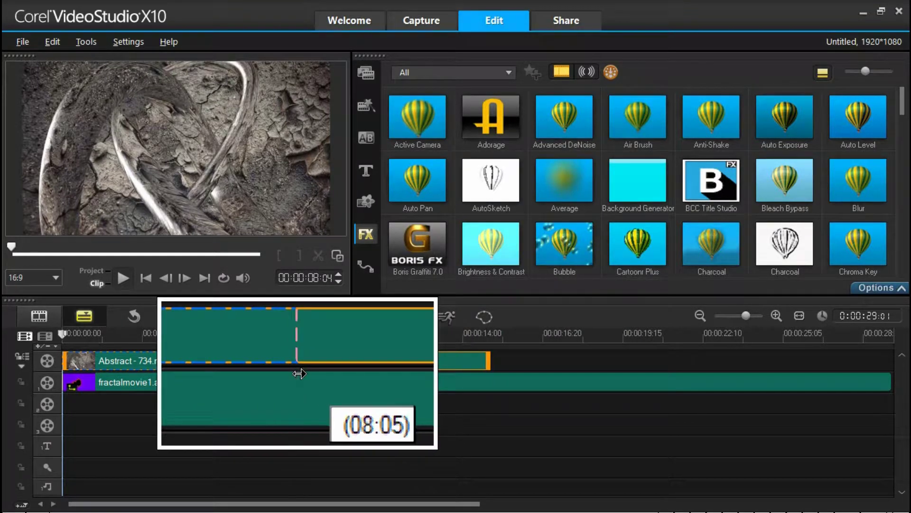
left_click_drag(300, 374, 298, 372)
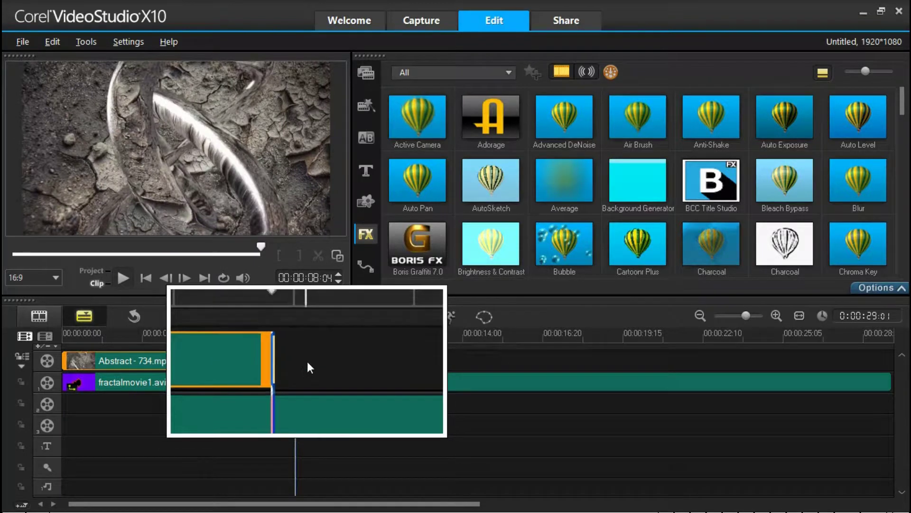
right_click(307, 362)
left_click(326, 366)
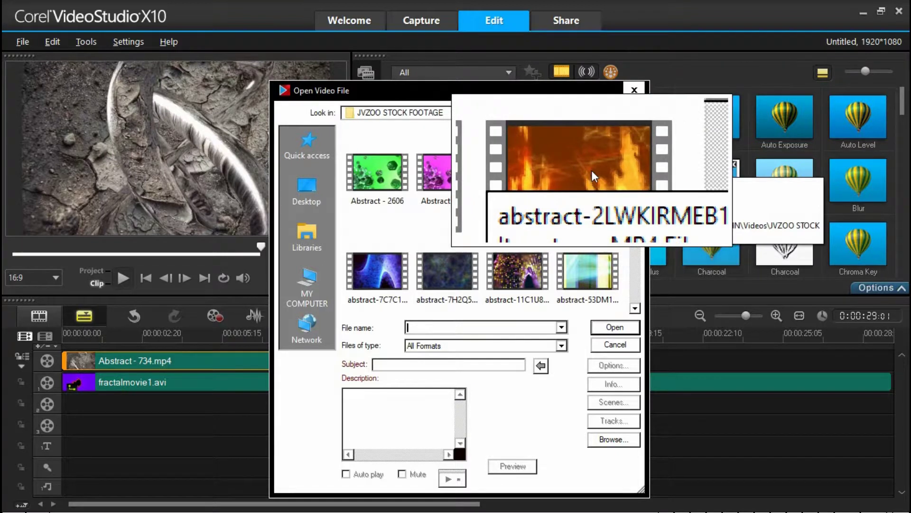
left_click(452, 170)
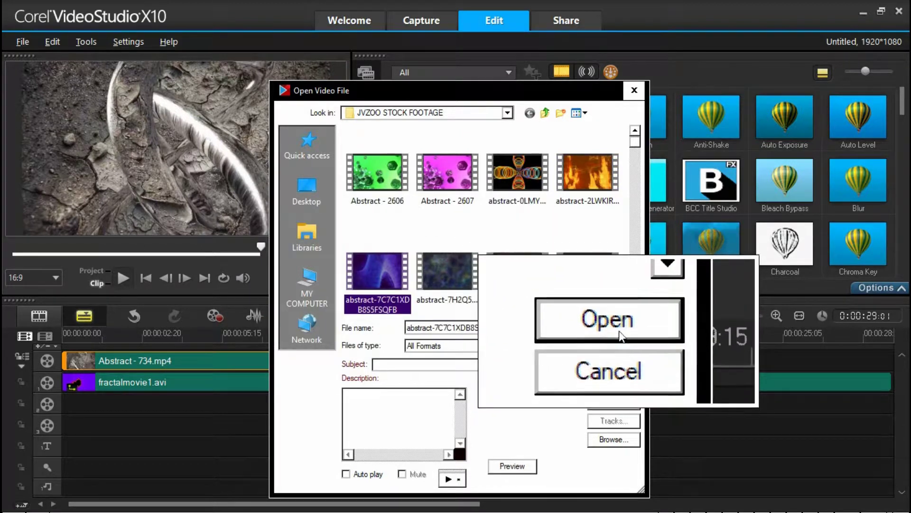
left_click(614, 327)
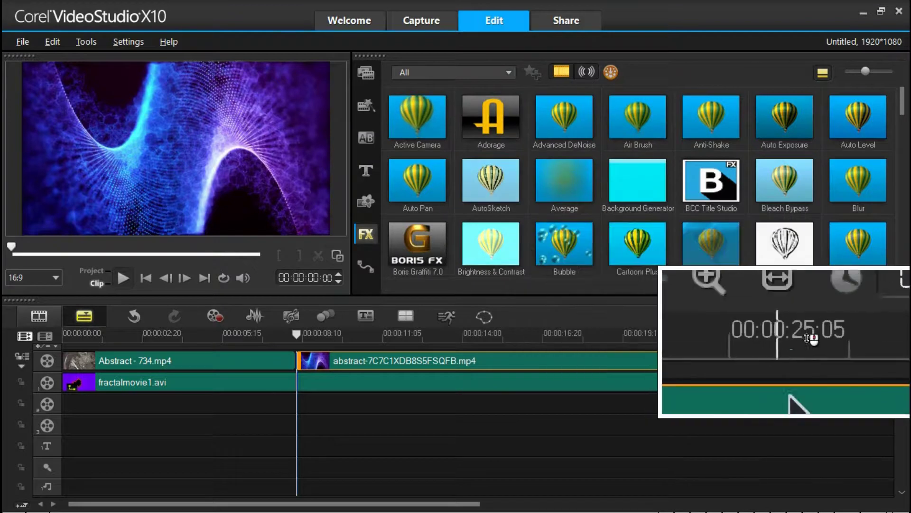
left_click(800, 321)
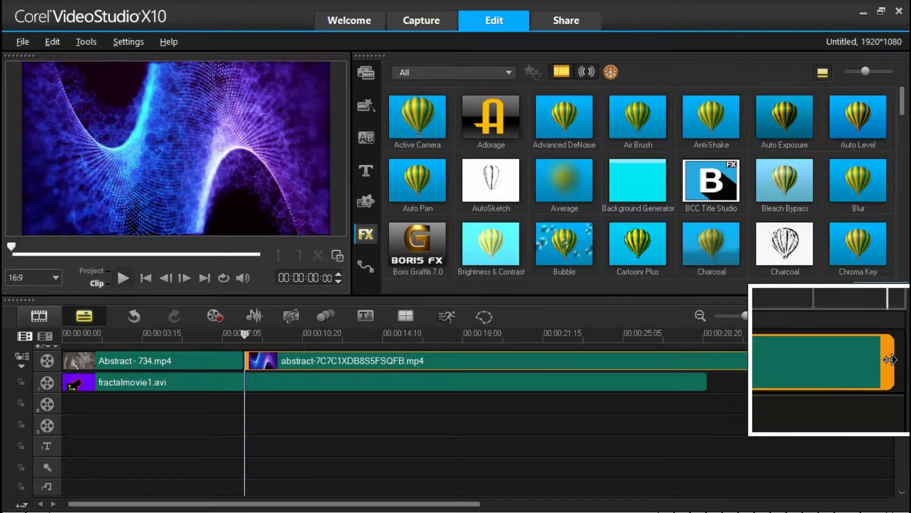
left_click_drag(889, 359, 417, 389)
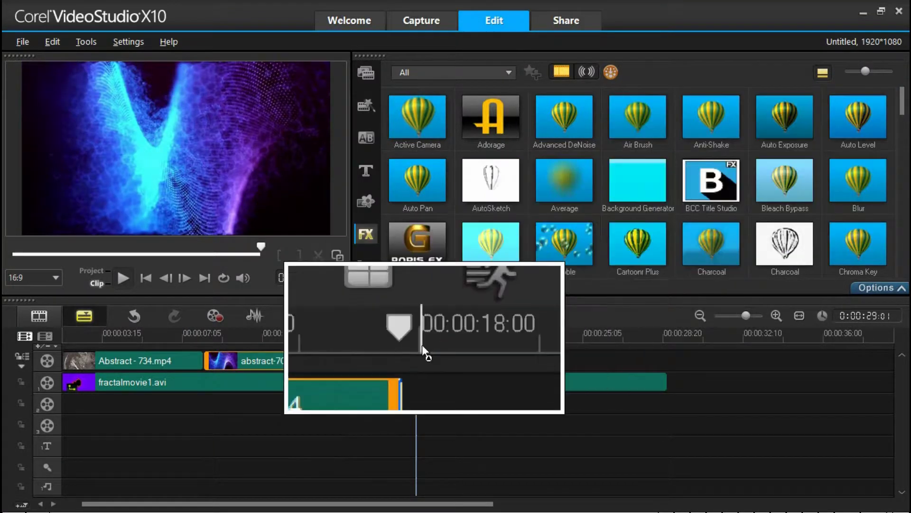
Insert Abstract - 2127 as the third clip and trim the fractalmovie1.avi overlay to end with it
right_click(429, 360)
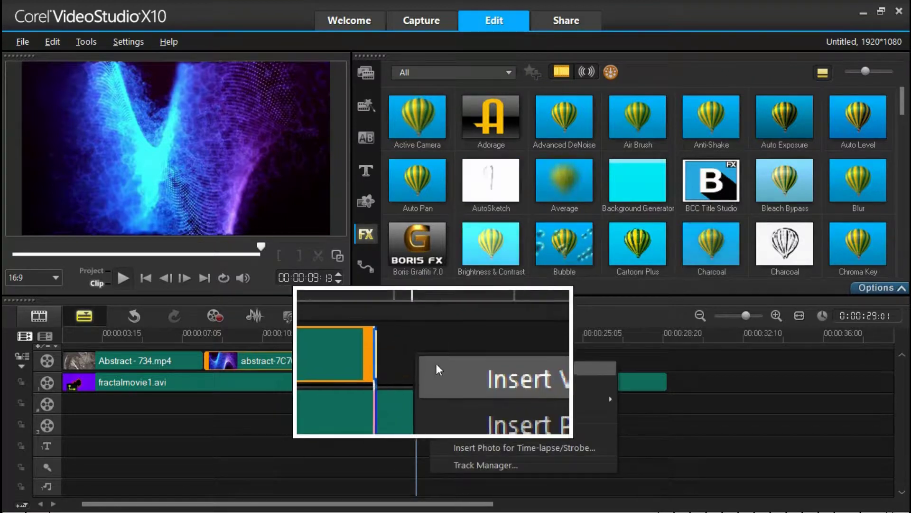
left_click(442, 368)
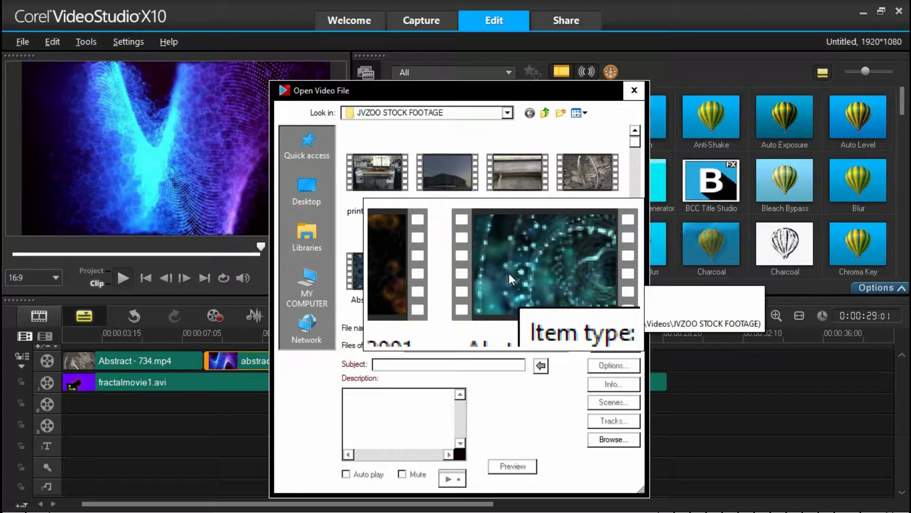
left_click(509, 273)
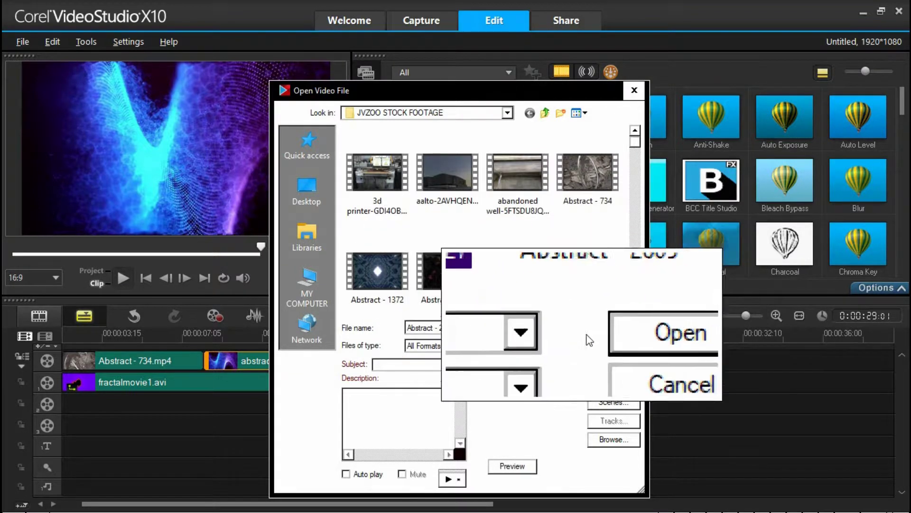
left_click(614, 365)
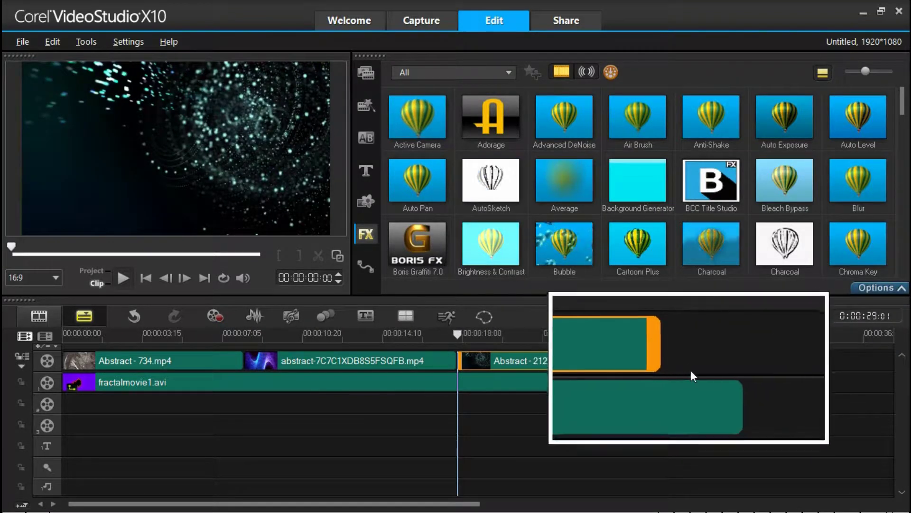
left_click(691, 378)
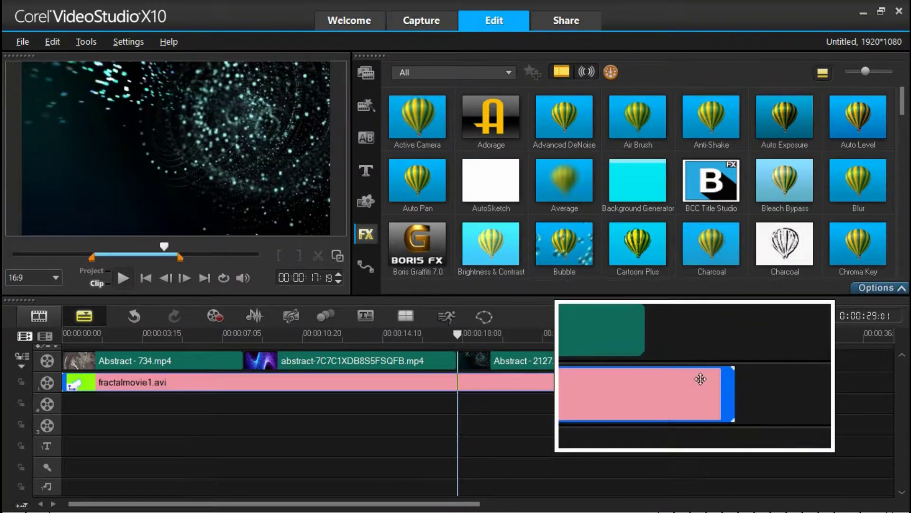
left_click_drag(706, 382, 684, 373)
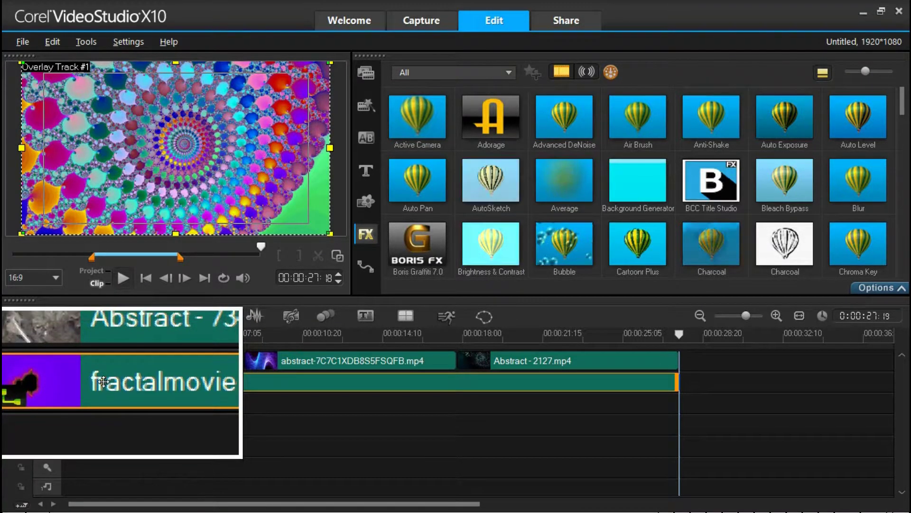
Enable Chroma Key overlay options on the fractal overlay, sampling blue as the key colour at similarity 70
double_click(103, 381)
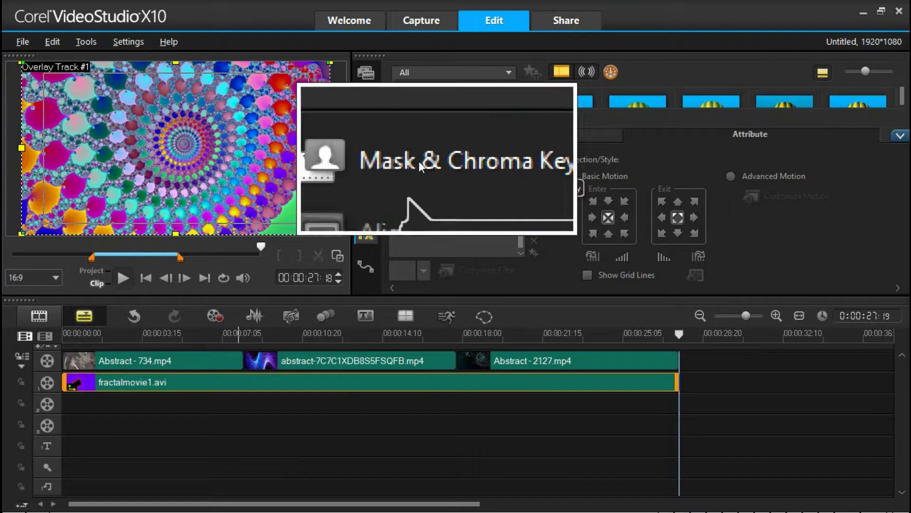
left_click(399, 162)
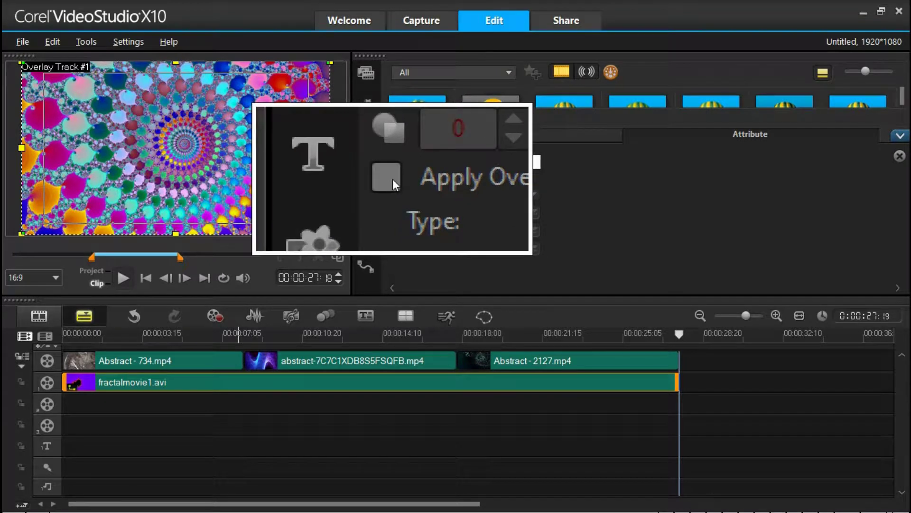
left_click(391, 179)
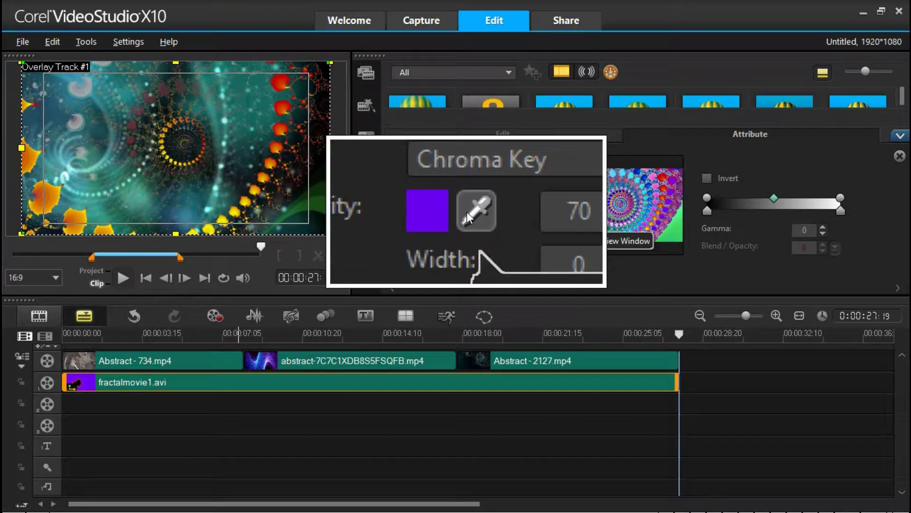
left_click(470, 210)
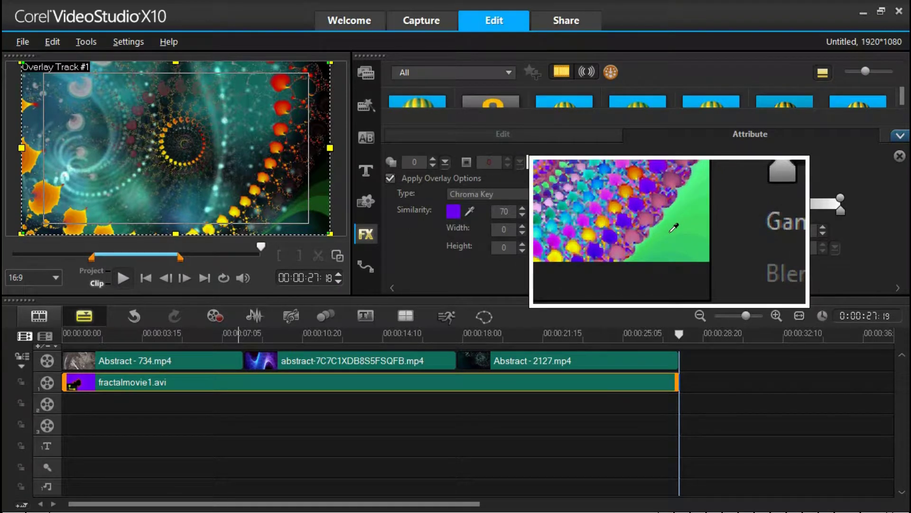
left_click(674, 229)
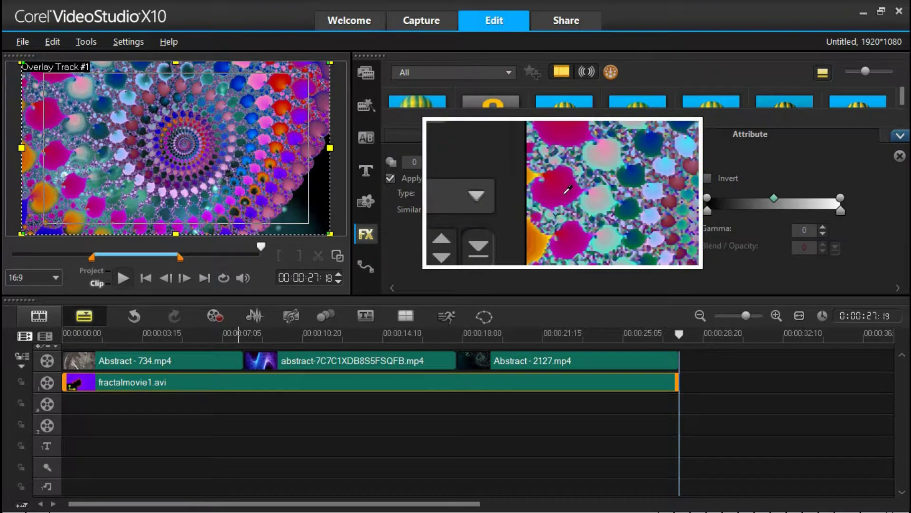
left_click(567, 190)
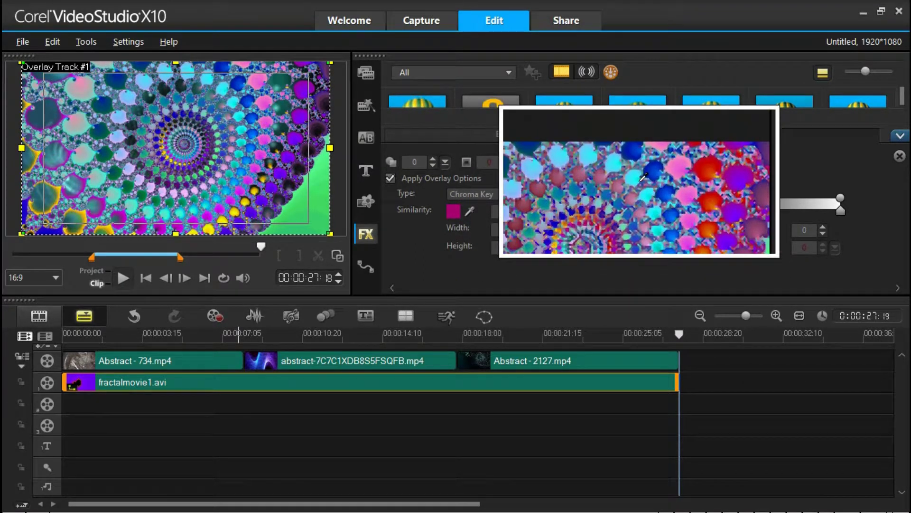
left_click(645, 176)
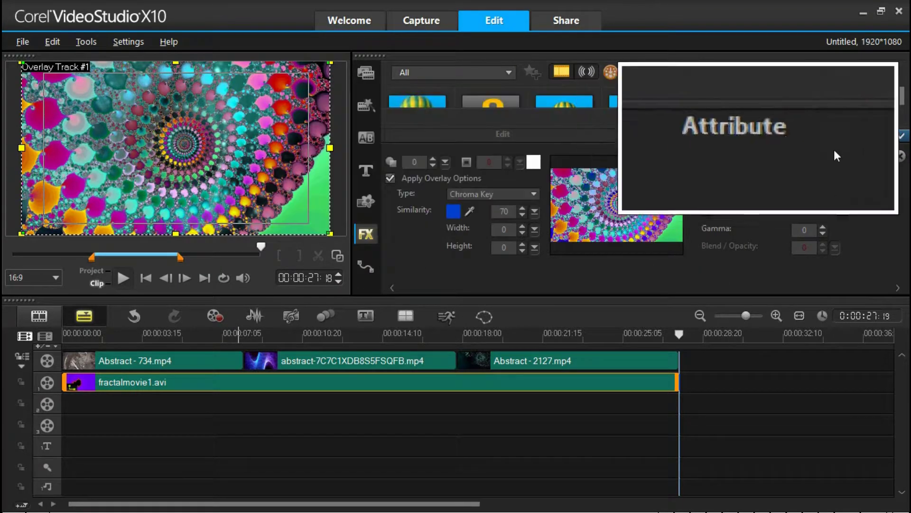
left_click(902, 140)
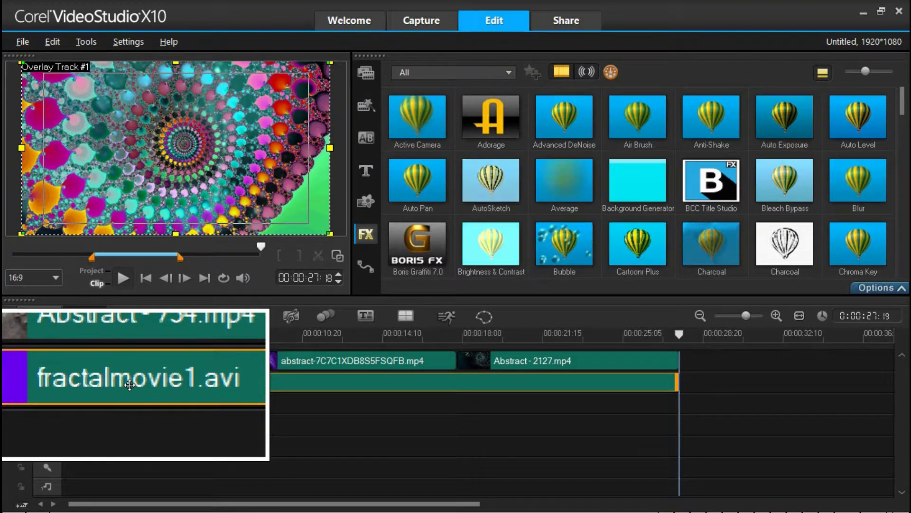
Copy fractalmovie1.avi and paste it at the start of Overlay Track #2
right_click(130, 384)
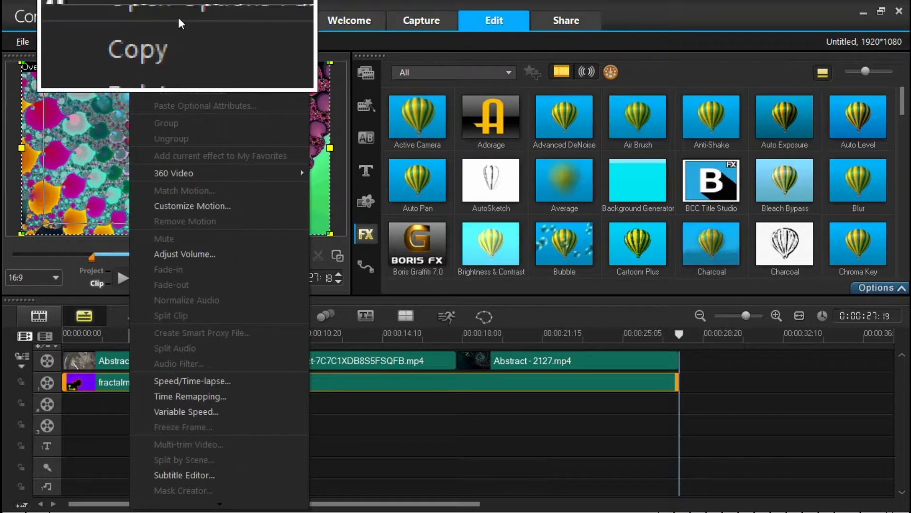
left_click(175, 31)
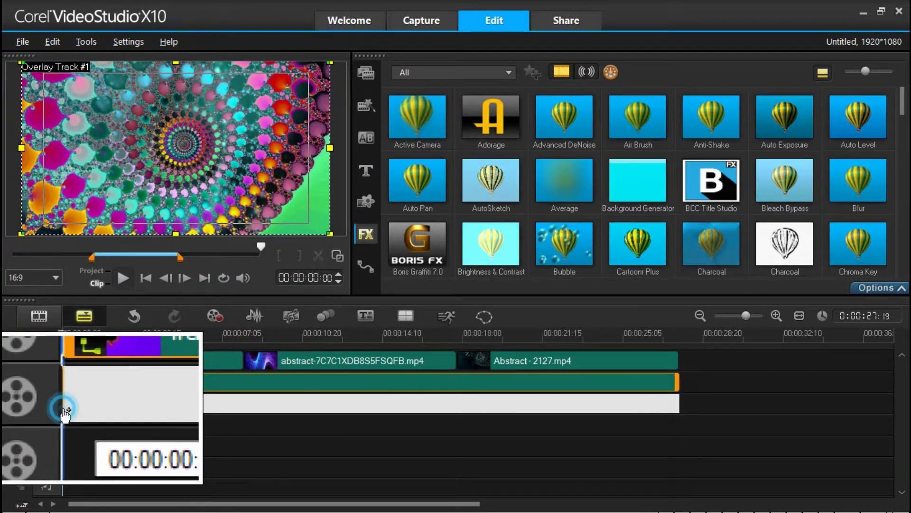
left_click(64, 410)
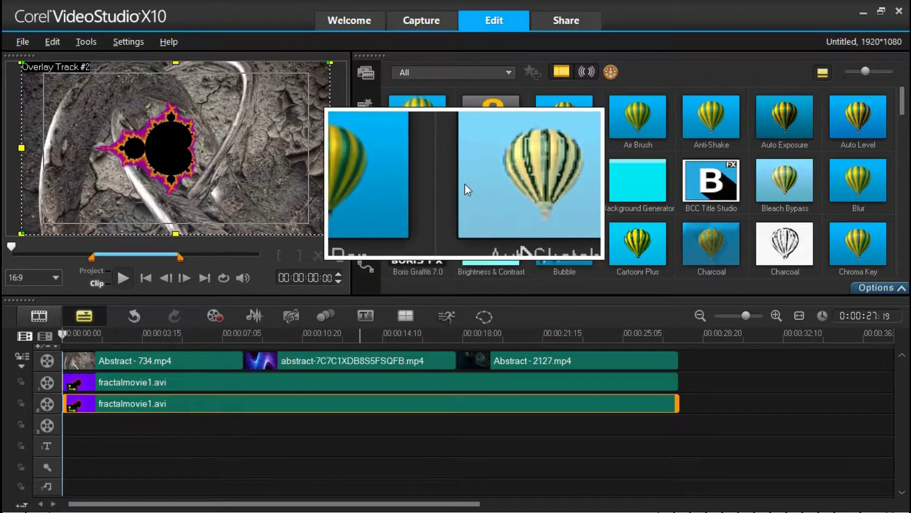
Apply the Invert filter from the FX library to the fractal copy on Overlay Track #2
scroll(465, 183, "down", 2)
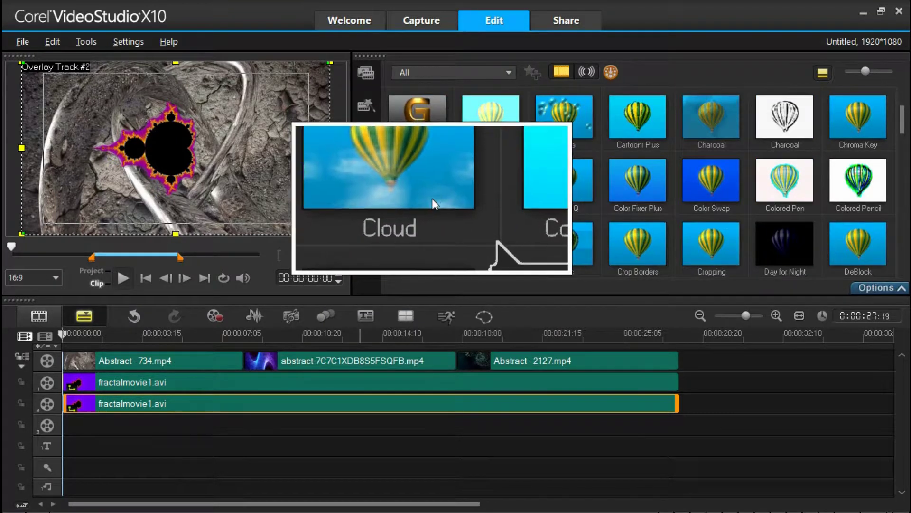
scroll(440, 179, "down", 2)
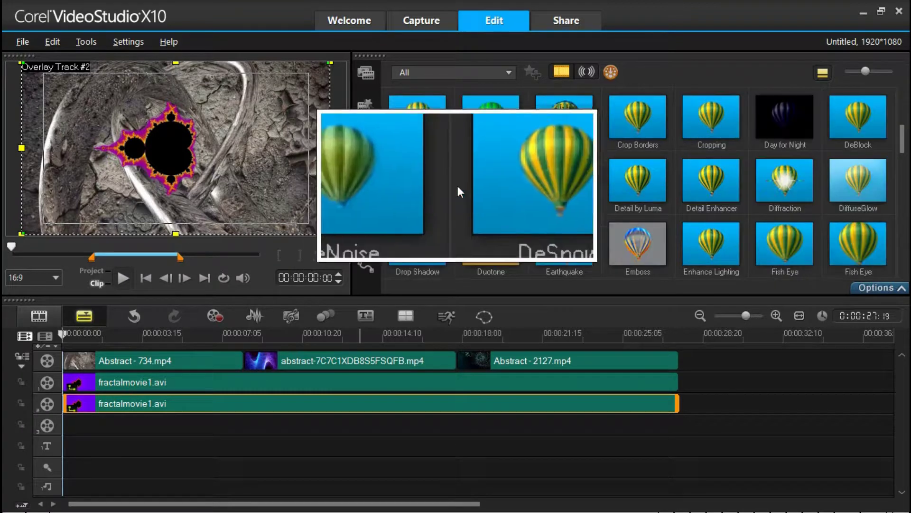
scroll(496, 191, "down", 2)
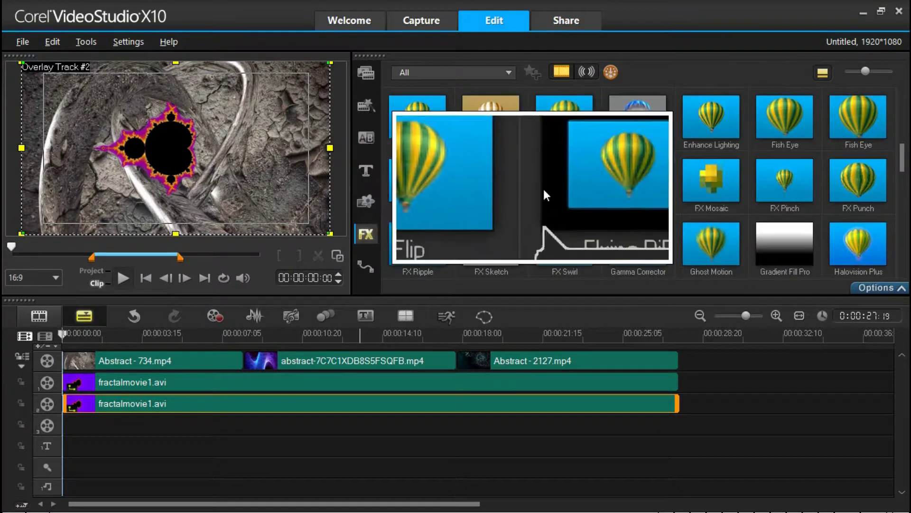
scroll(555, 195, "down", 1)
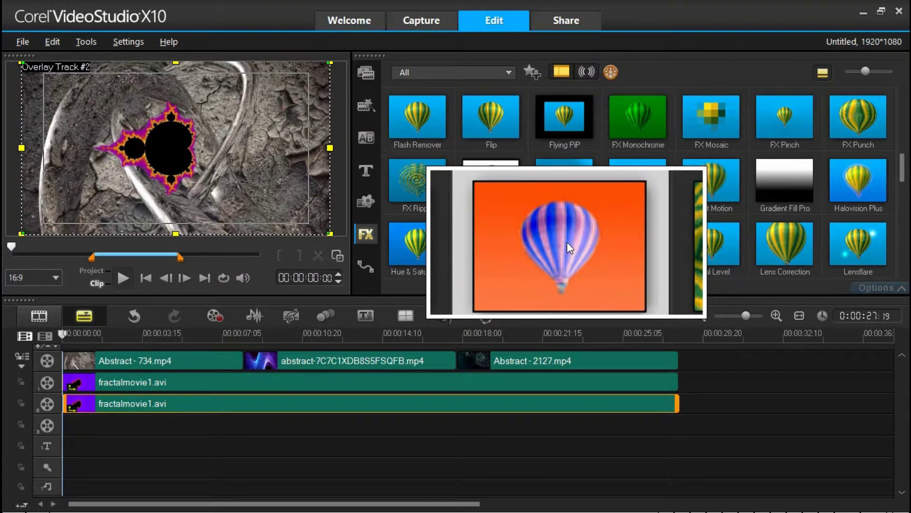
left_click_drag(101, 397, 90, 406)
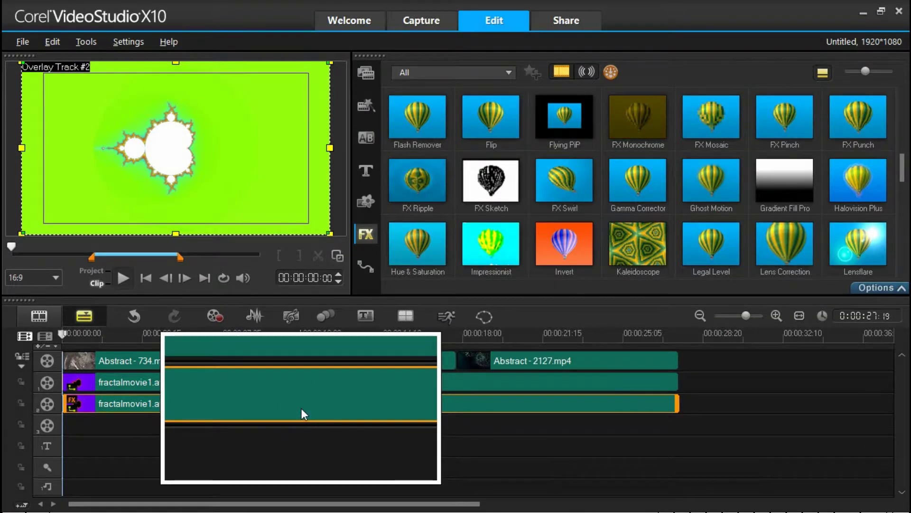
Check the copy's Mask & Chroma Key settings, then delete the inverted fractalmovie1.avi from Overlay Track #2
double_click(302, 410)
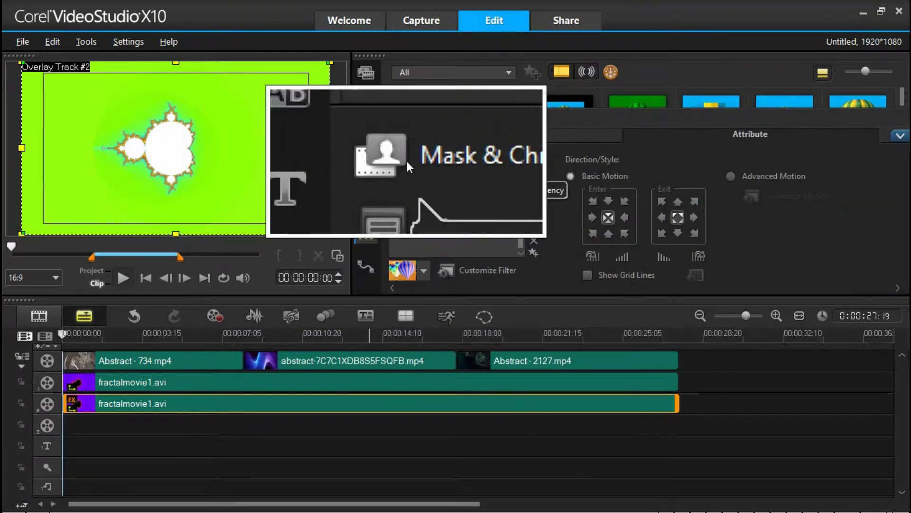
left_click(406, 161)
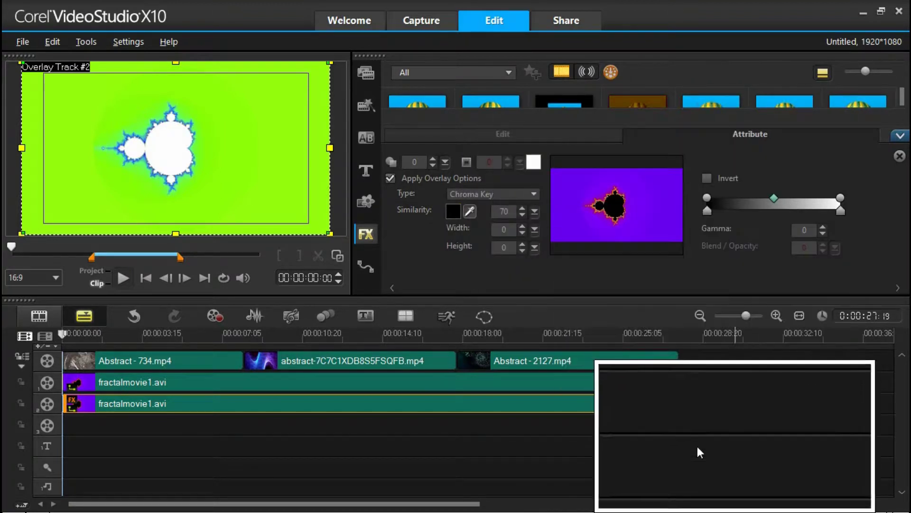
right_click(480, 400)
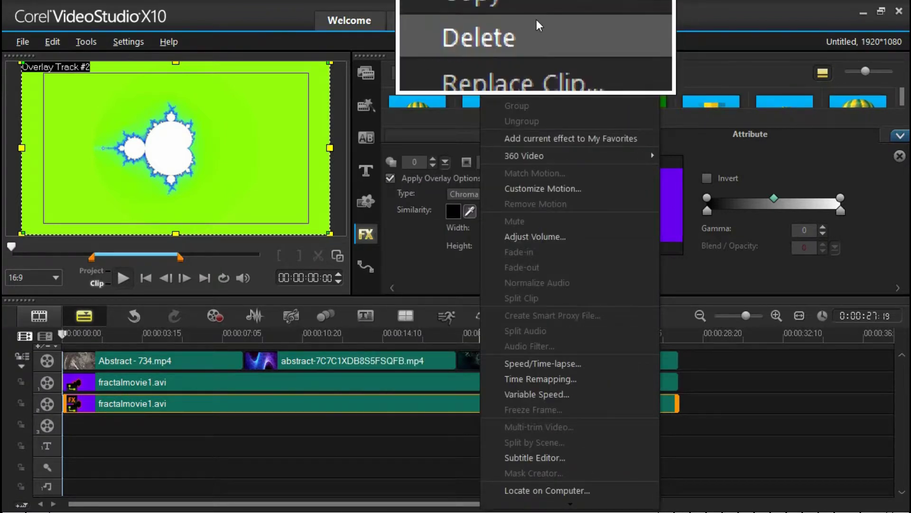
left_click(537, 19)
key("Delete")
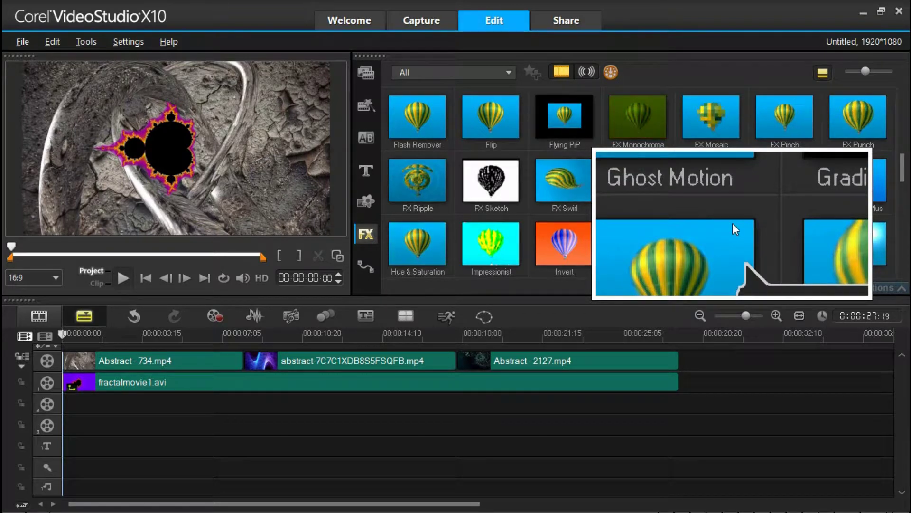
Insert audio to Music Track #1 and browse the Open Audio File dialog to Libraries > Music
left_click_drag(731, 224, 649, 352)
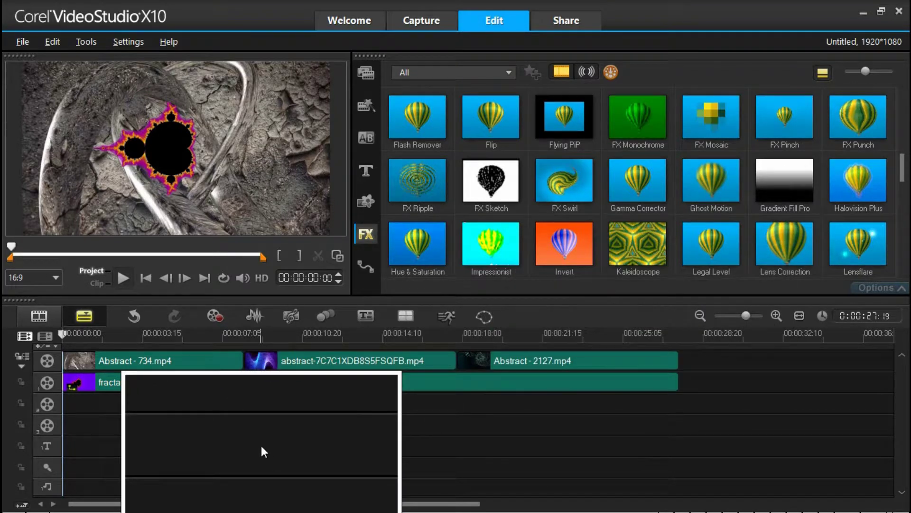
right_click(264, 450)
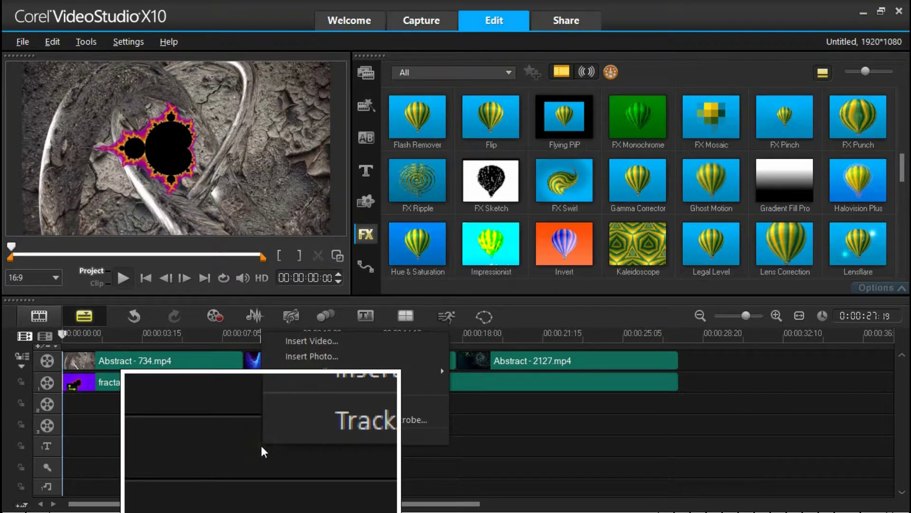
mouse_move(317, 373)
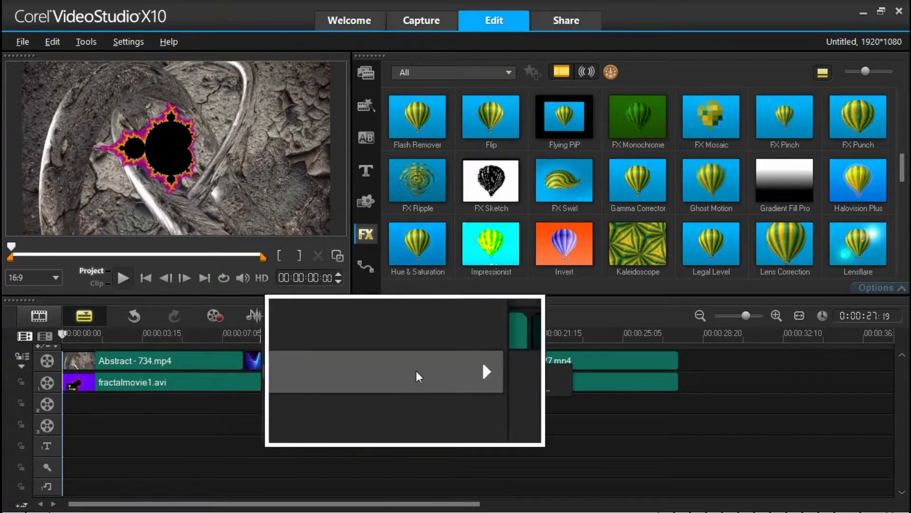
left_click(505, 389)
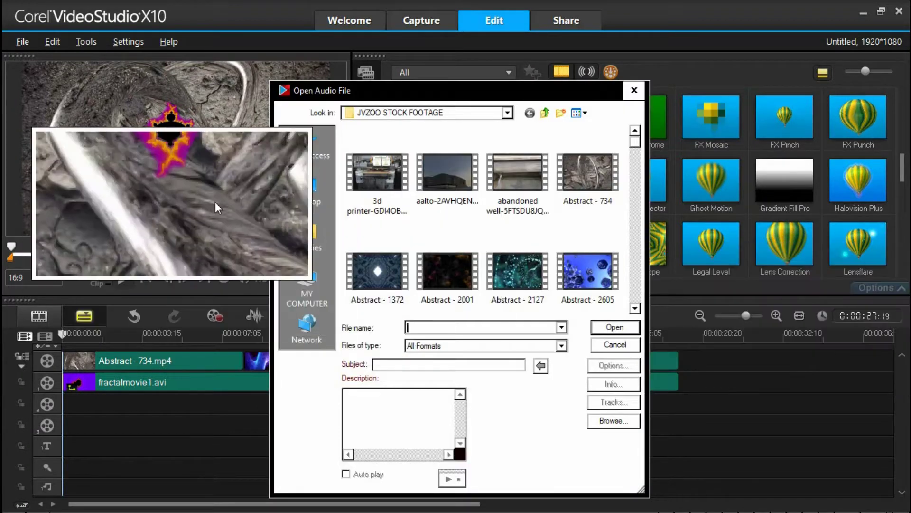
left_click(313, 241)
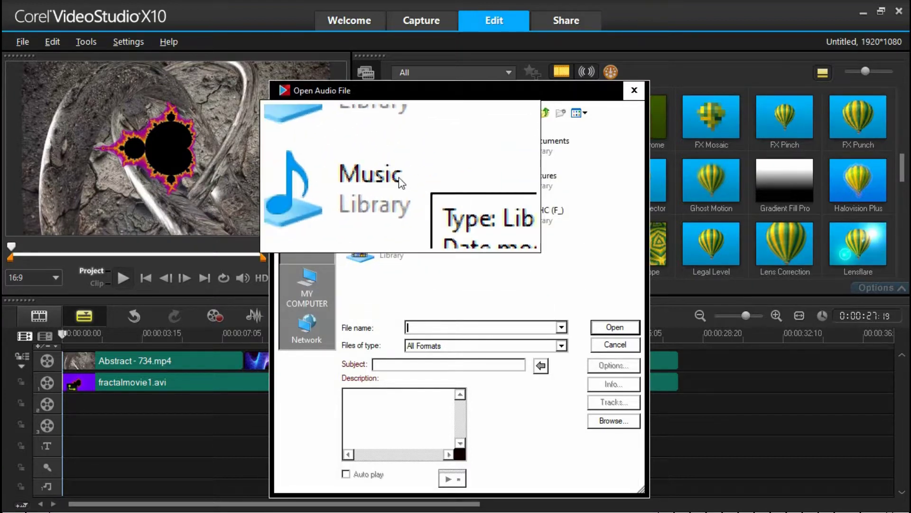
double_click(404, 179)
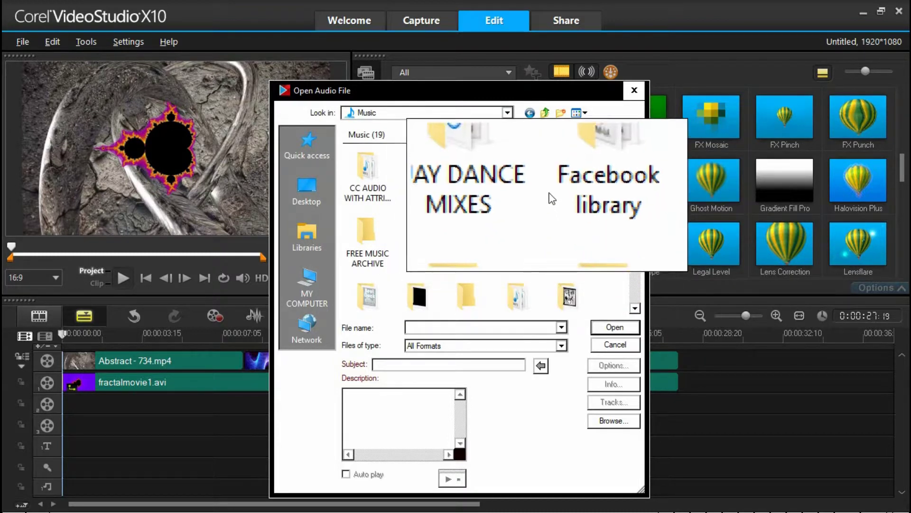
scroll(542, 193, "down", 2)
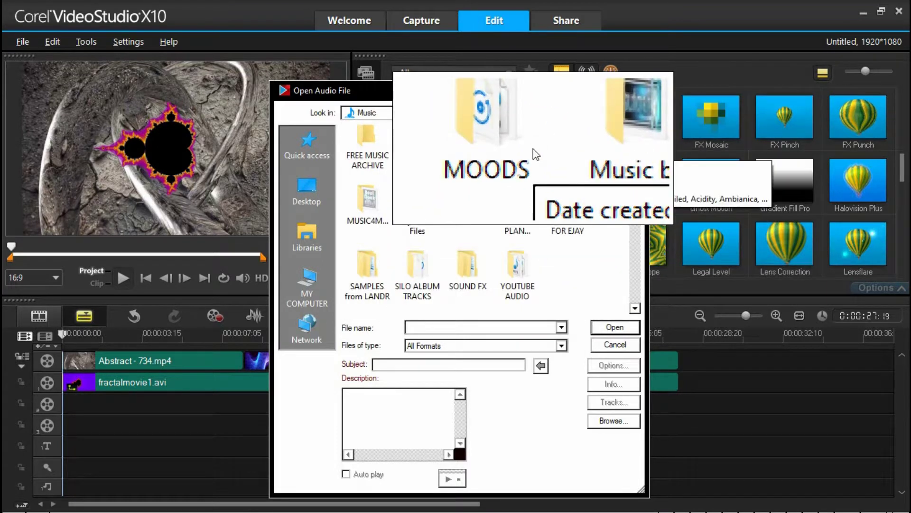
scroll(527, 148, "up", 2)
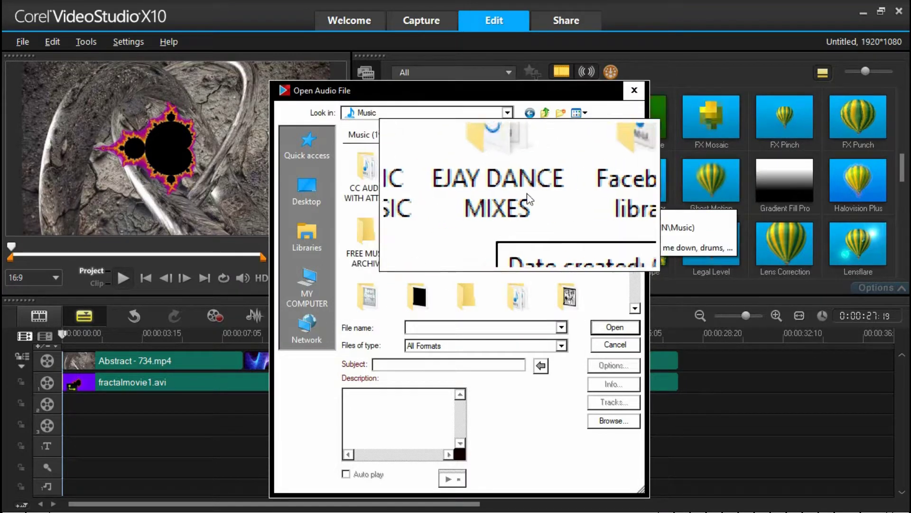
Audition the EJAY DANCE MIXES files and add 'You are the one' to the music track
double_click(523, 189)
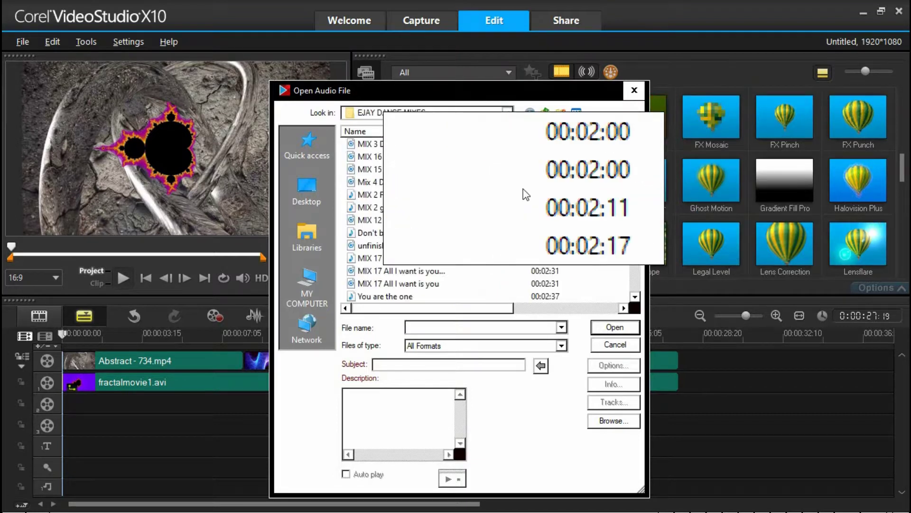
left_click(380, 207)
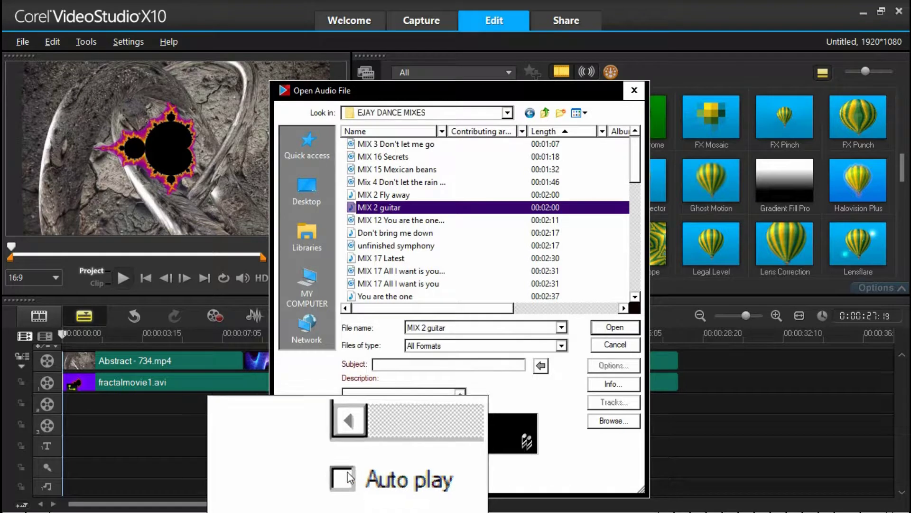
scroll(399, 237, "down", 1)
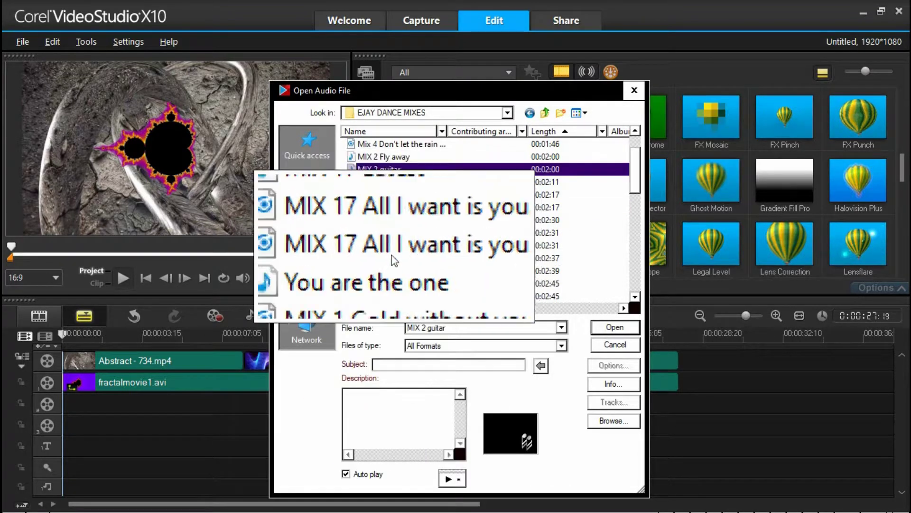
left_click(411, 234)
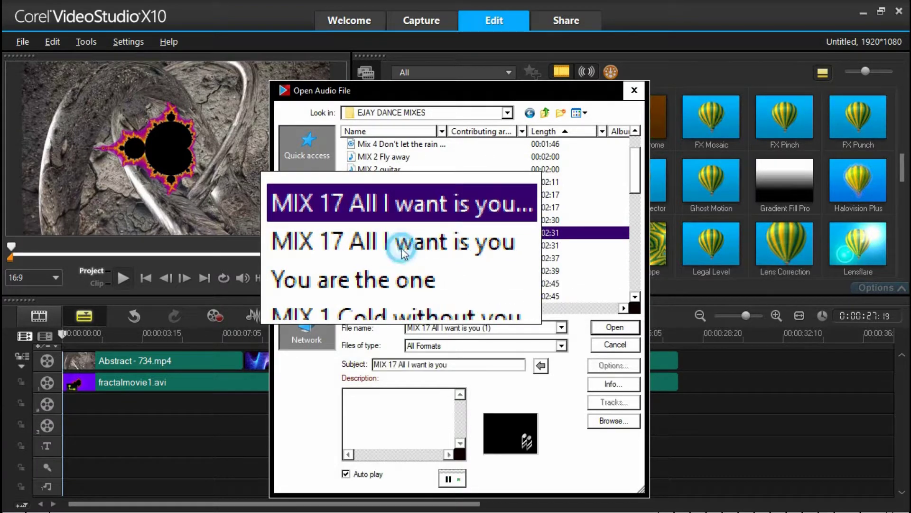
left_click(404, 248)
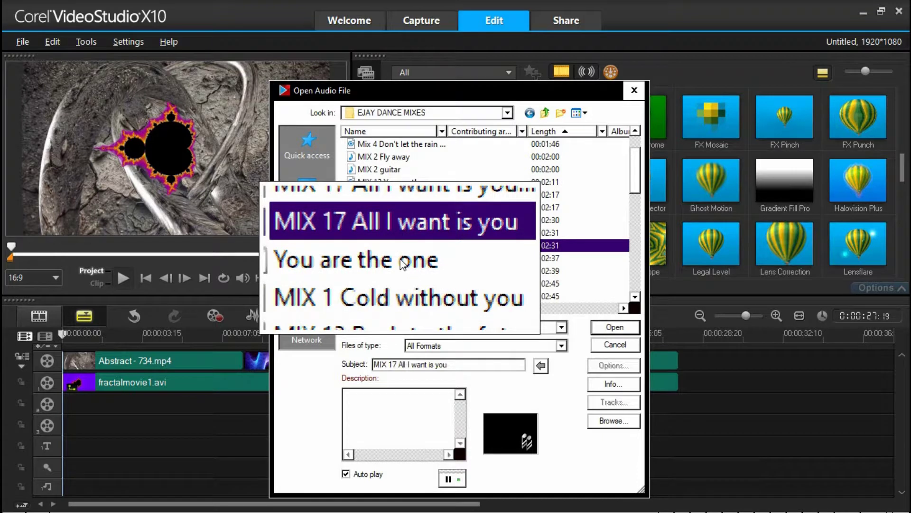
left_click(402, 260)
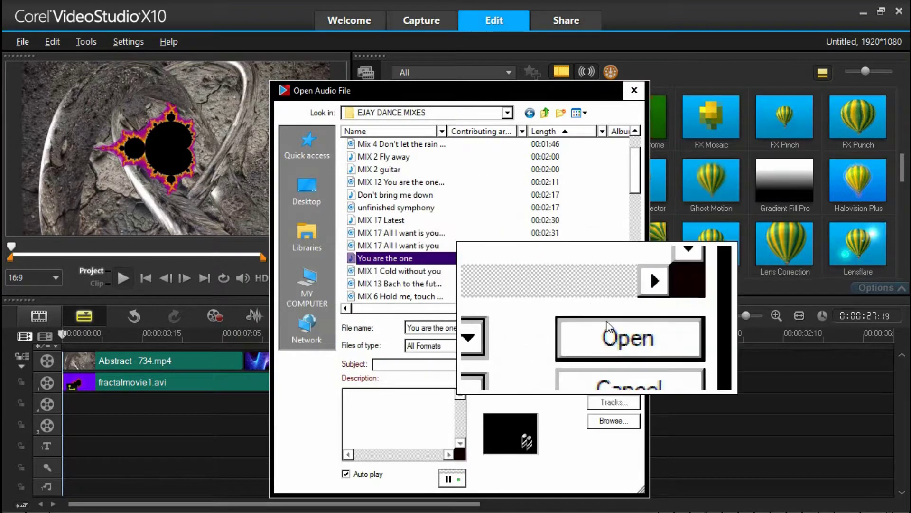
left_click(614, 328)
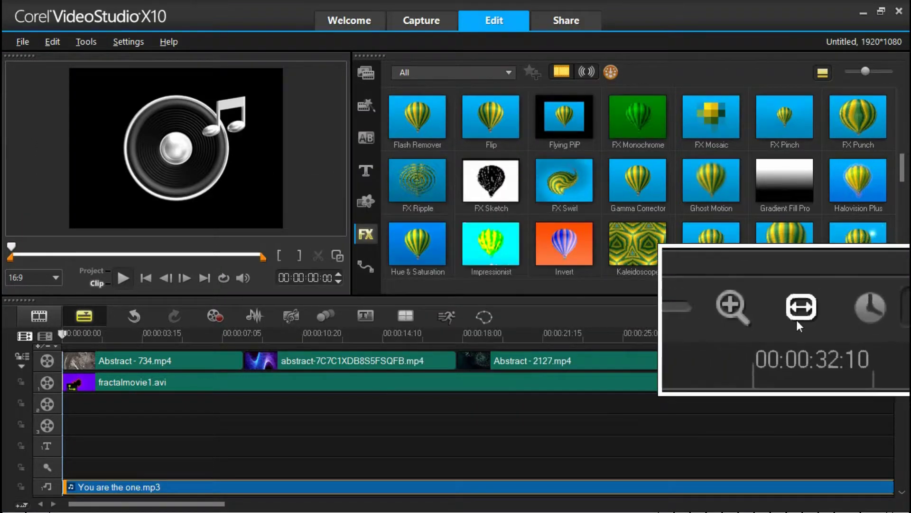
Shorten You are the one.mp3 to end with the video clips, fitting the project to the timeline
left_click(802, 319)
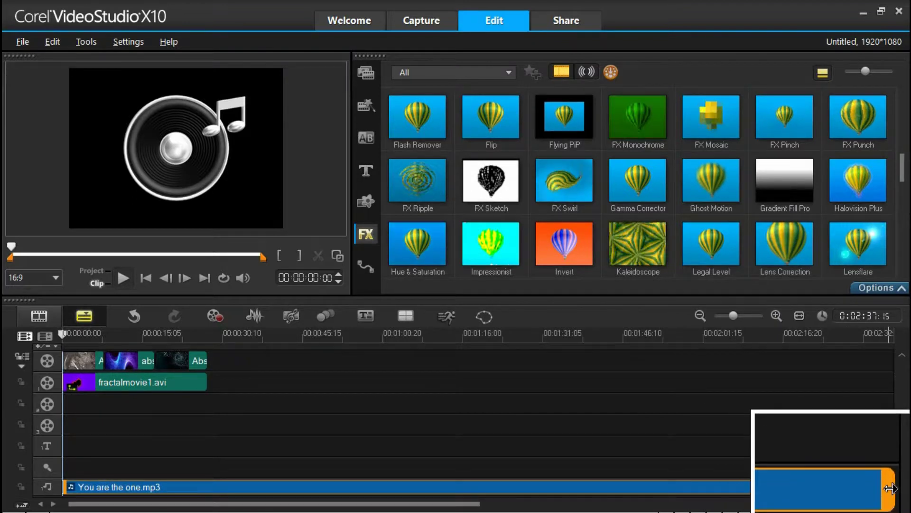
left_click_drag(891, 486, 168, 487)
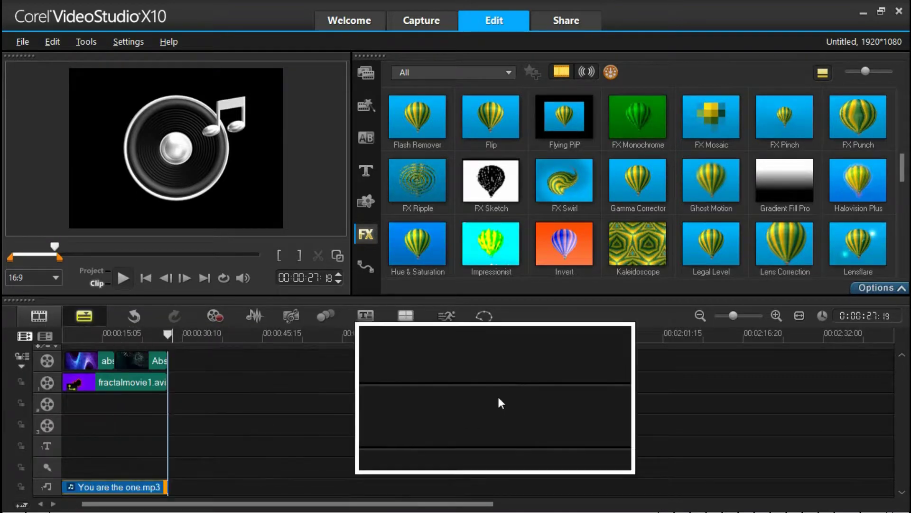
left_click(799, 316)
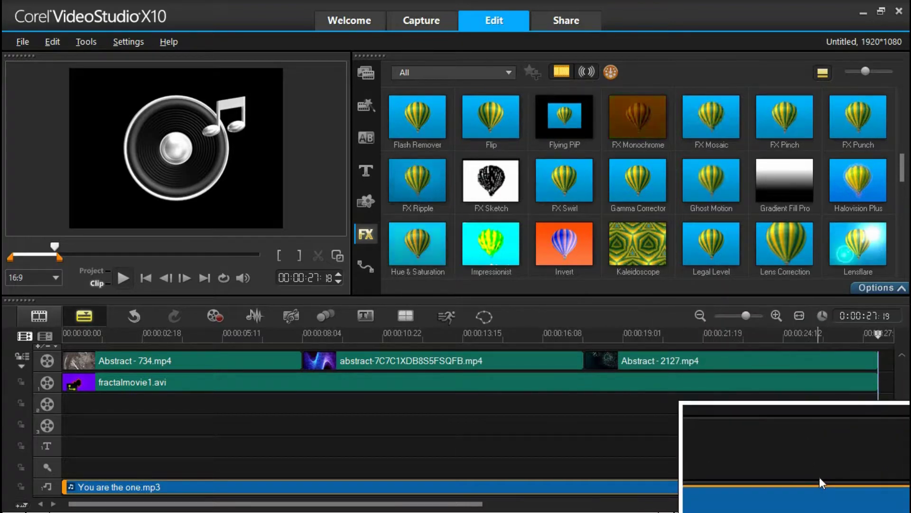
Apply Fade-out to the You are the one.mp3 music clip
right_click(797, 485)
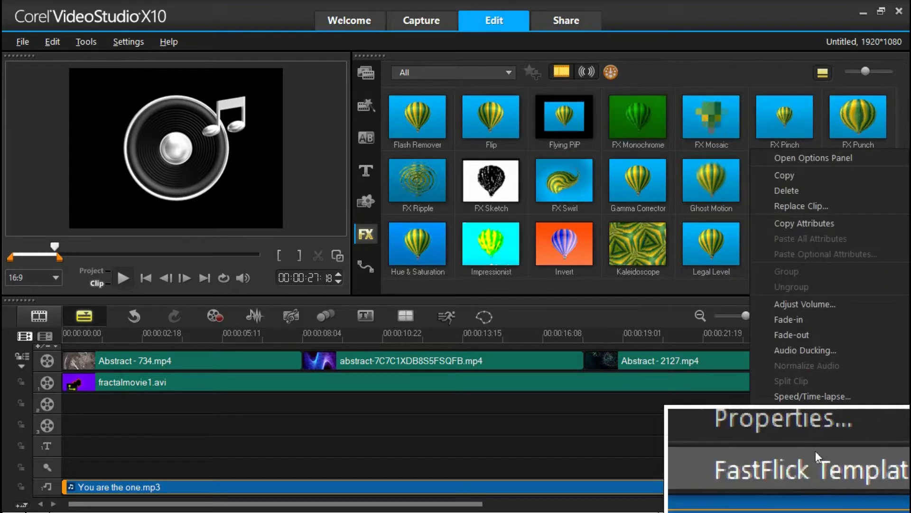
left_click(816, 333)
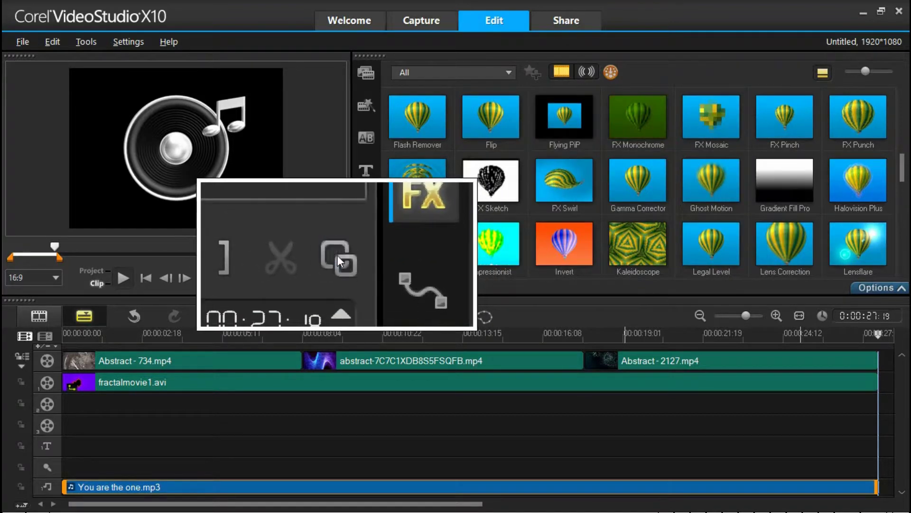
left_click(337, 255)
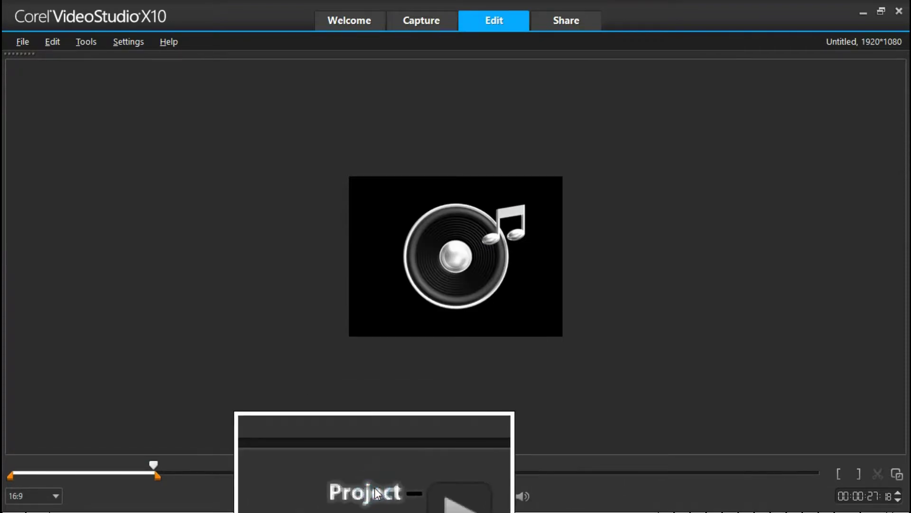
left_click(422, 499)
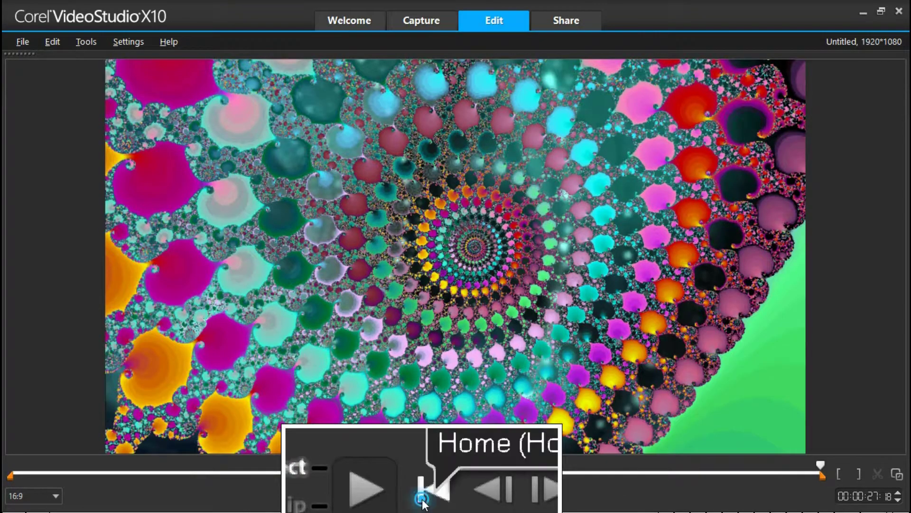
left_click(422, 499)
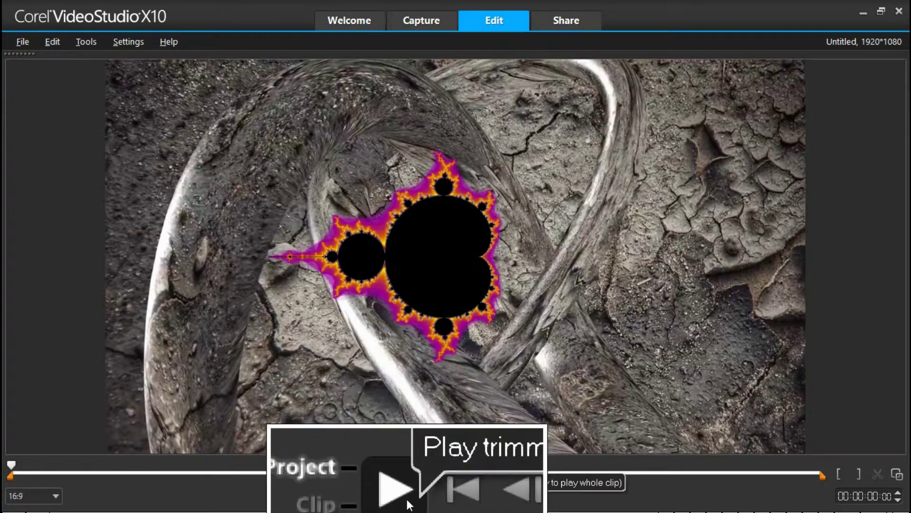
left_click(403, 497)
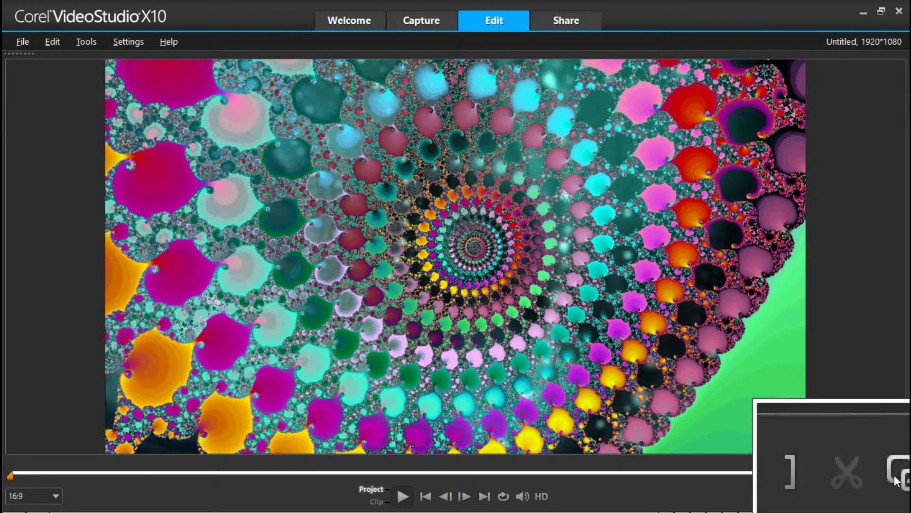
Key out the fractalmovie1 overlay's black by eyedropping it on the first frame in Mask & Chroma Key
left_click(894, 475)
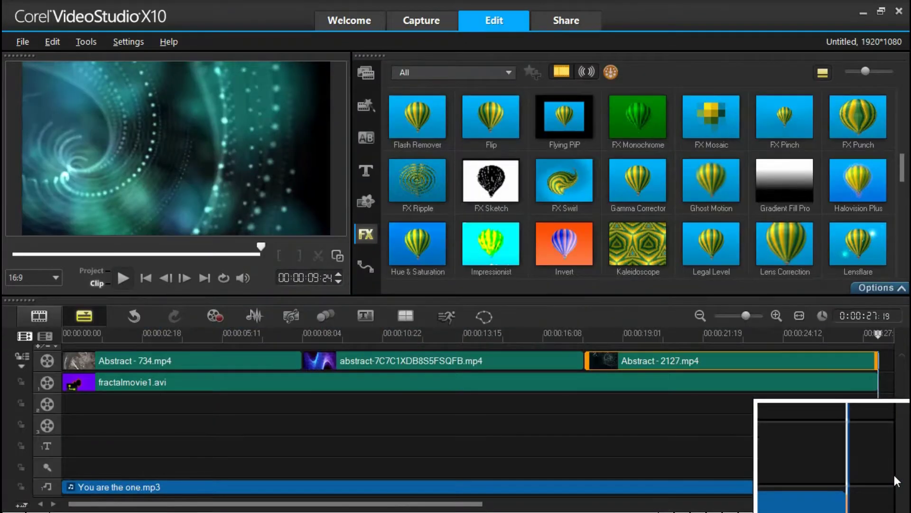
left_click(112, 382)
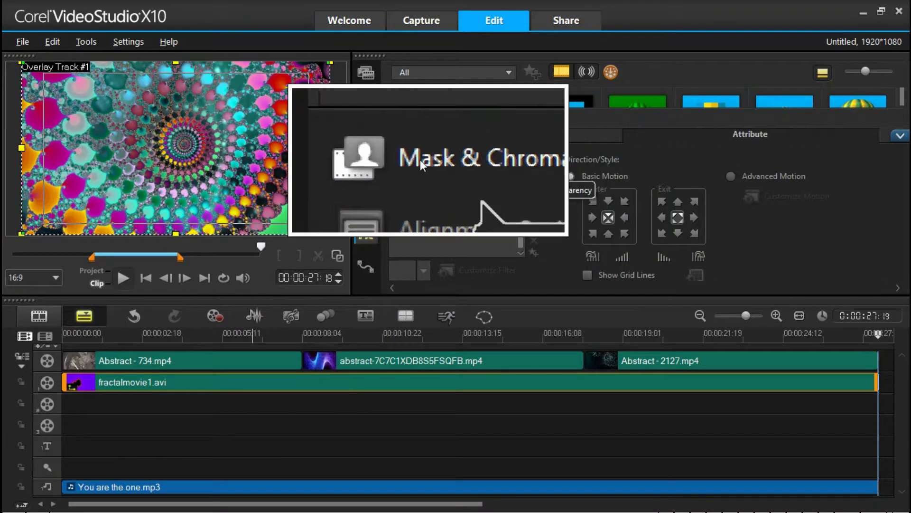
left_click(408, 157)
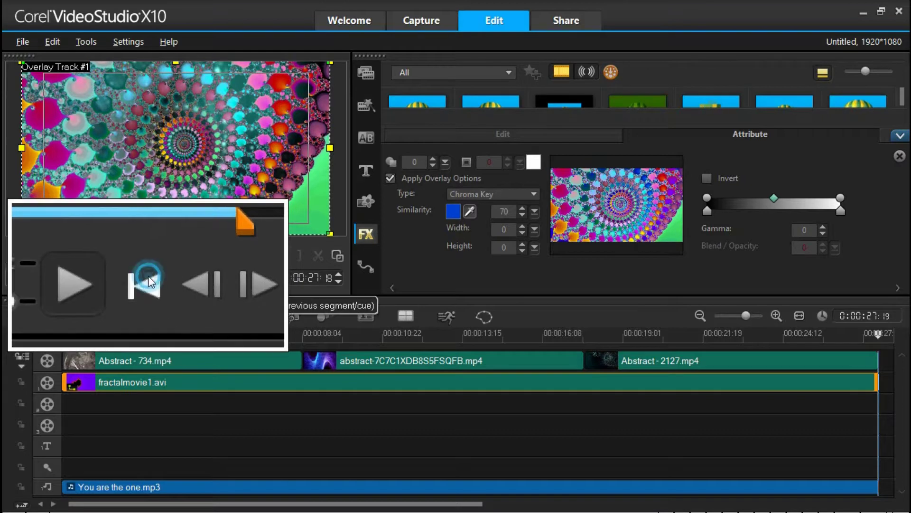
left_click(146, 278)
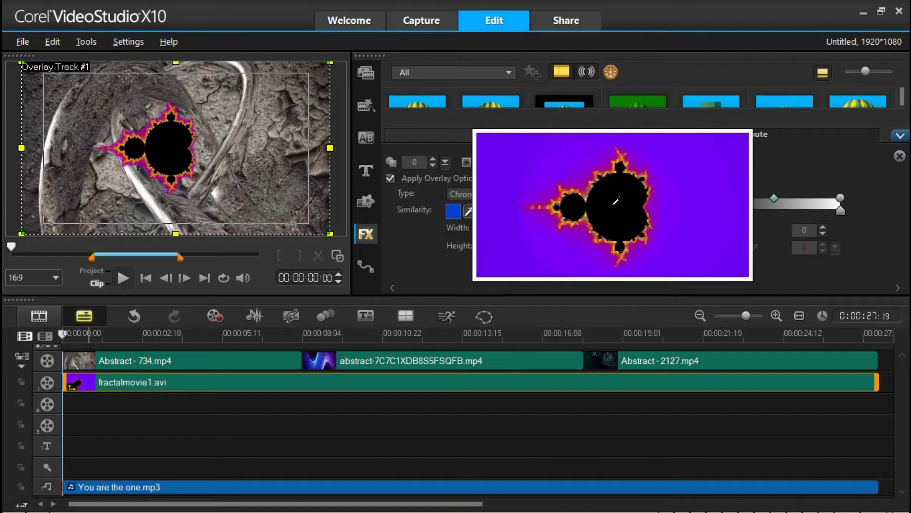
left_click(615, 203)
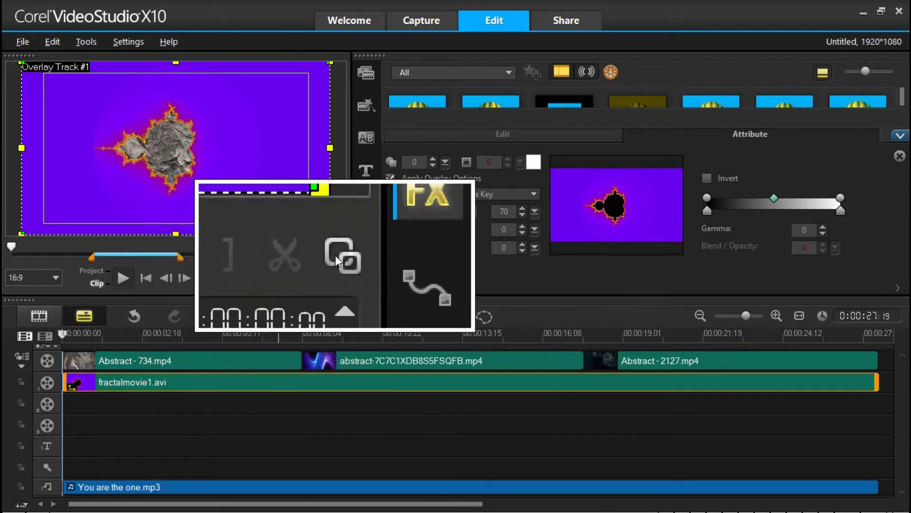
left_click(335, 255)
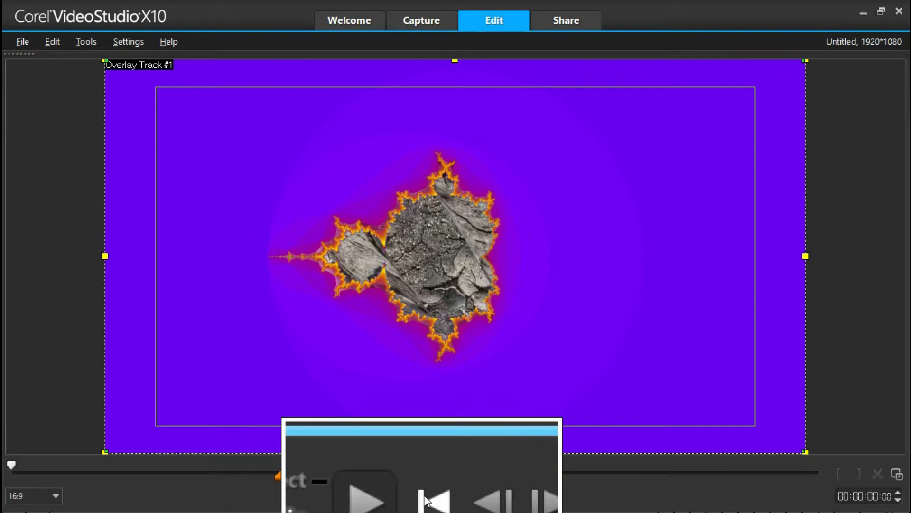
left_click(406, 498)
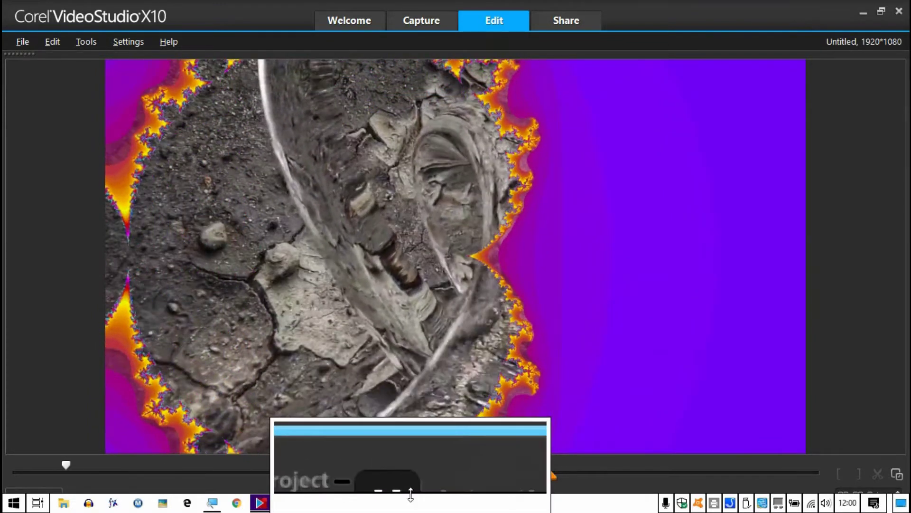
left_click(408, 489)
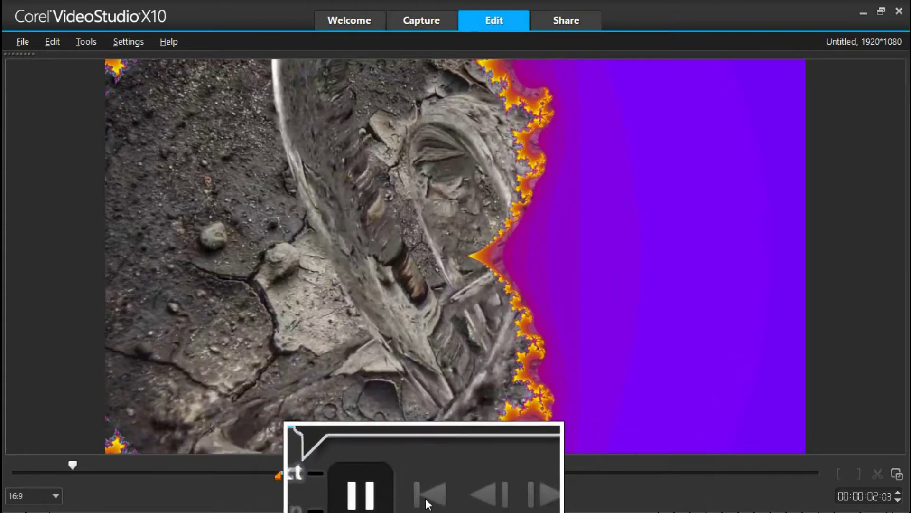
left_click(426, 501)
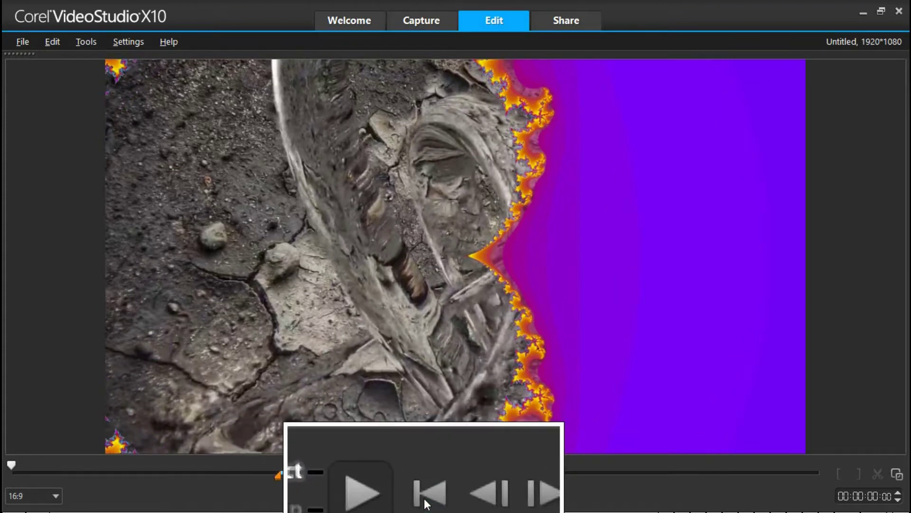
left_click(427, 502)
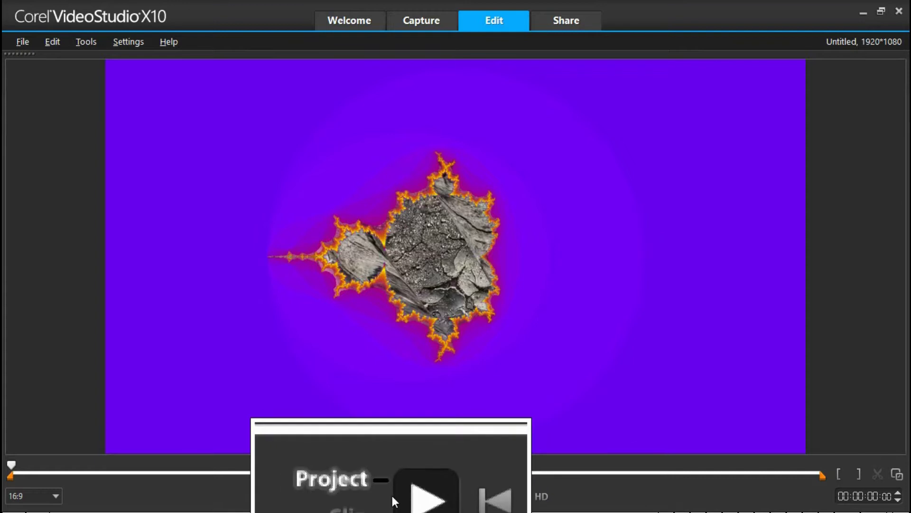
left_click(402, 496)
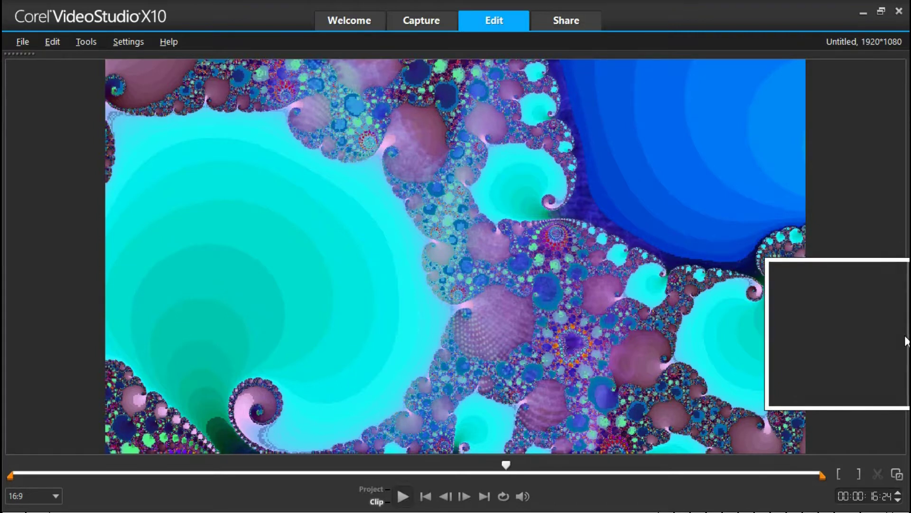
key("Escape")
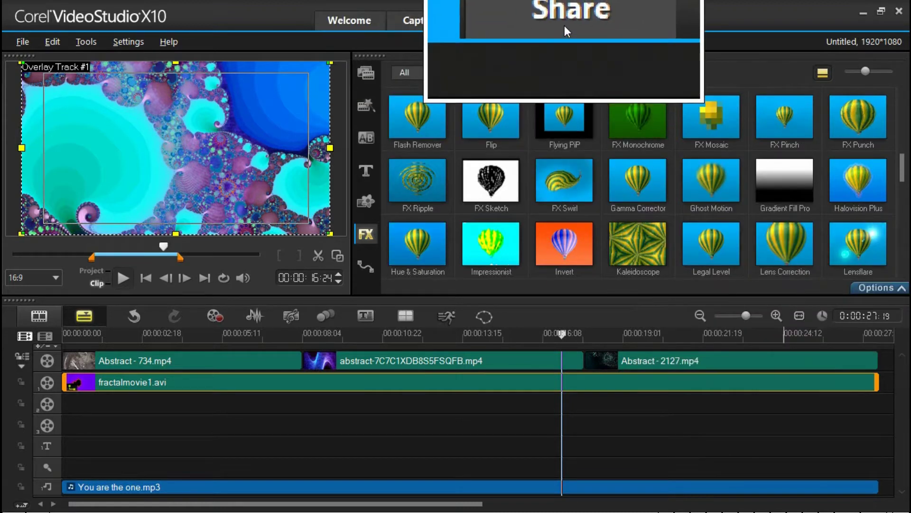
Render the project from the Share workspace as an MPEG-4 file named 'John Movie 1'
left_click(565, 24)
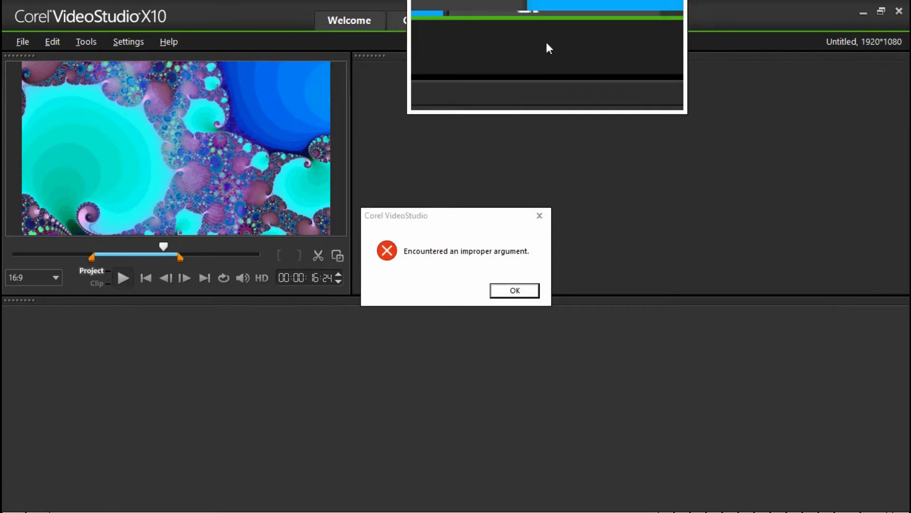
left_click(514, 297)
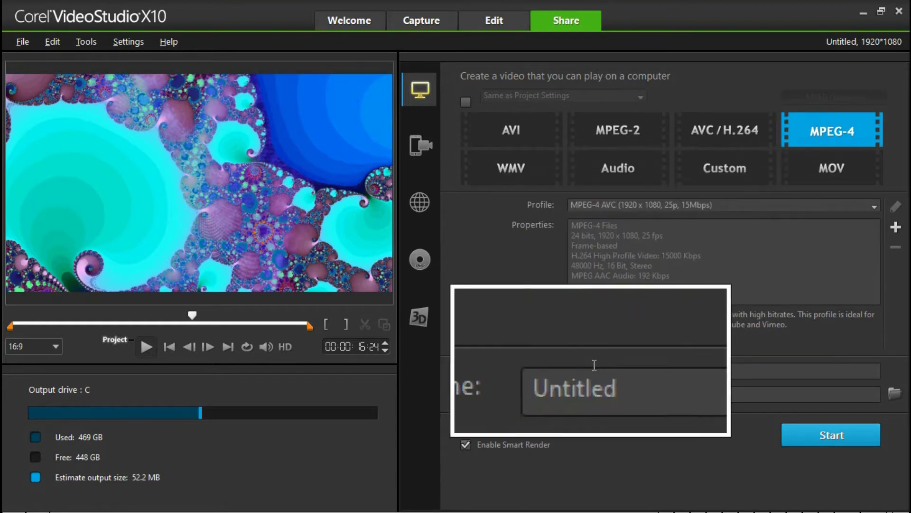
left_click_drag(597, 370, 572, 370)
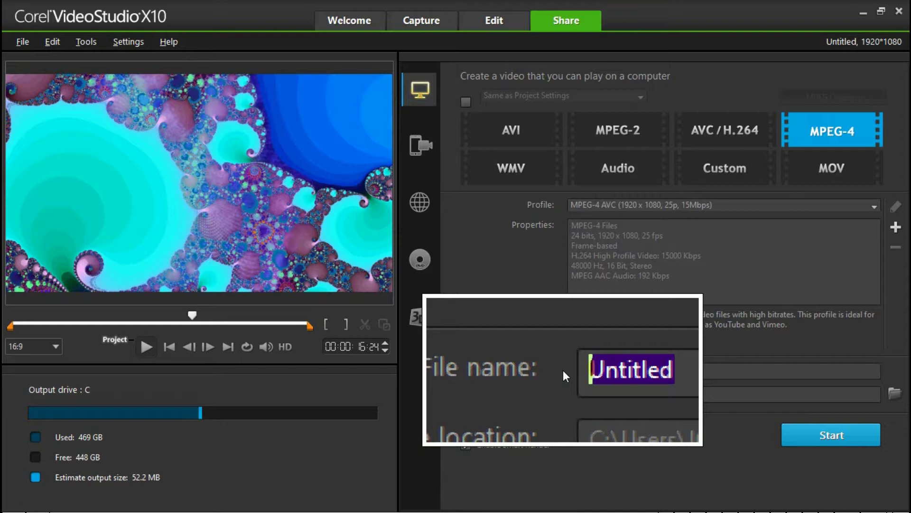
type("John Movie 1")
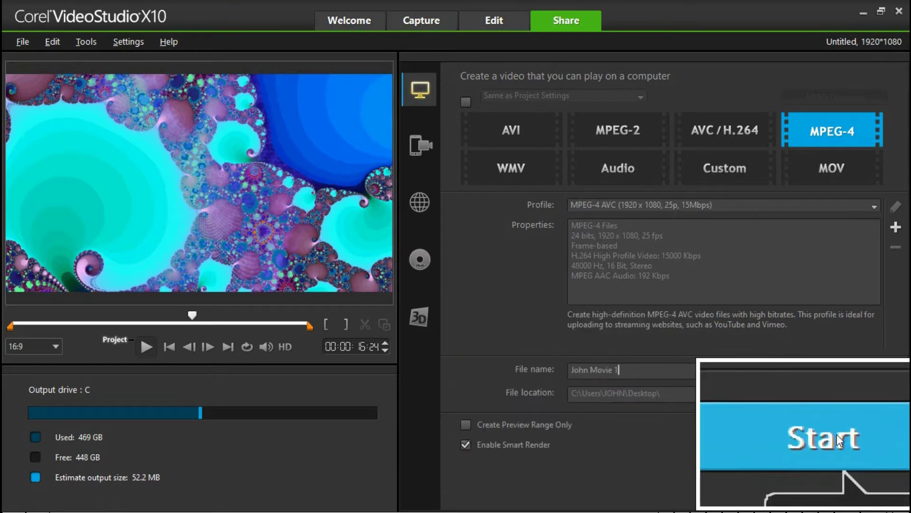
left_click(839, 439)
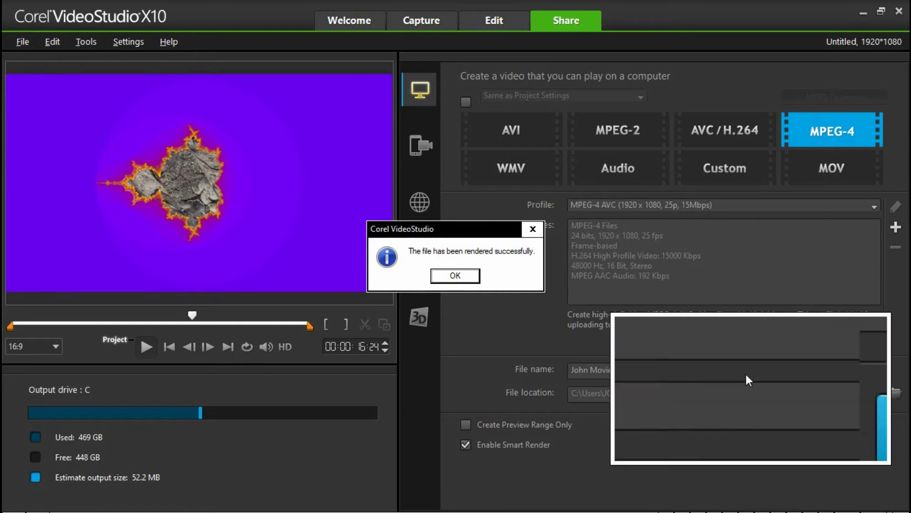
Acknowledge the finished render and close VideoStudio, discarding the unsaved project changes
left_click(473, 283)
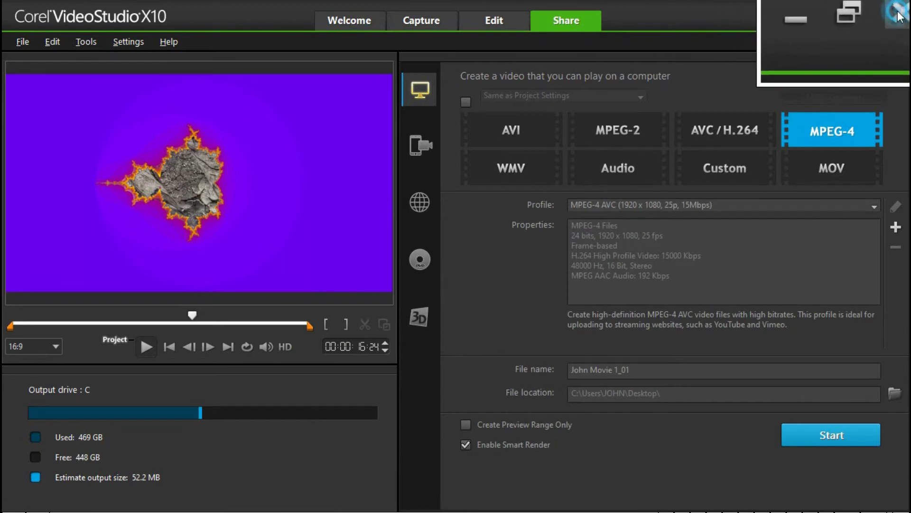
left_click(899, 11)
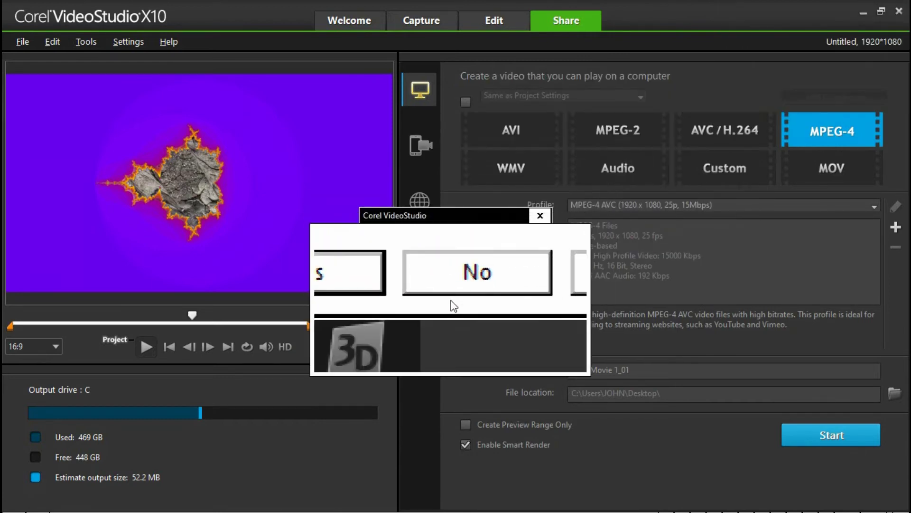
left_click(459, 290)
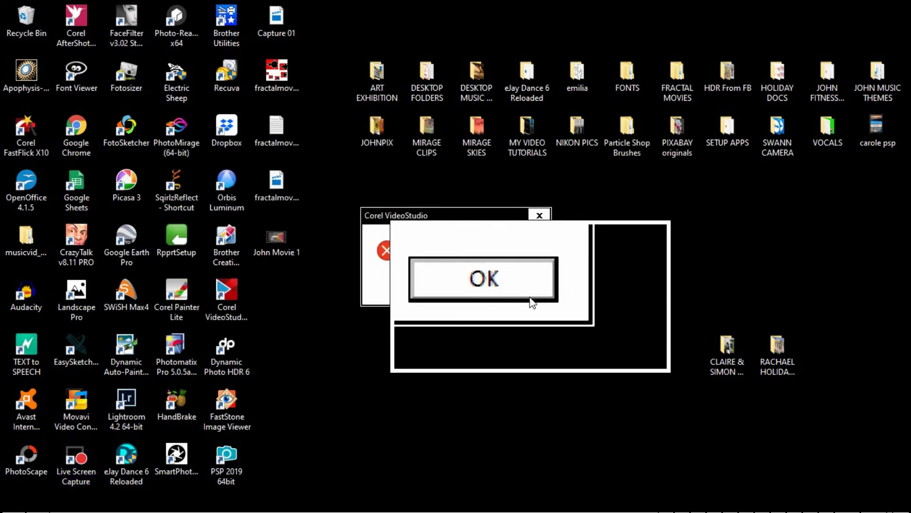
Dismiss the leftover error, play John Movie 1 in Movies & TV, then close the player
left_click(515, 290)
double_click(283, 243)
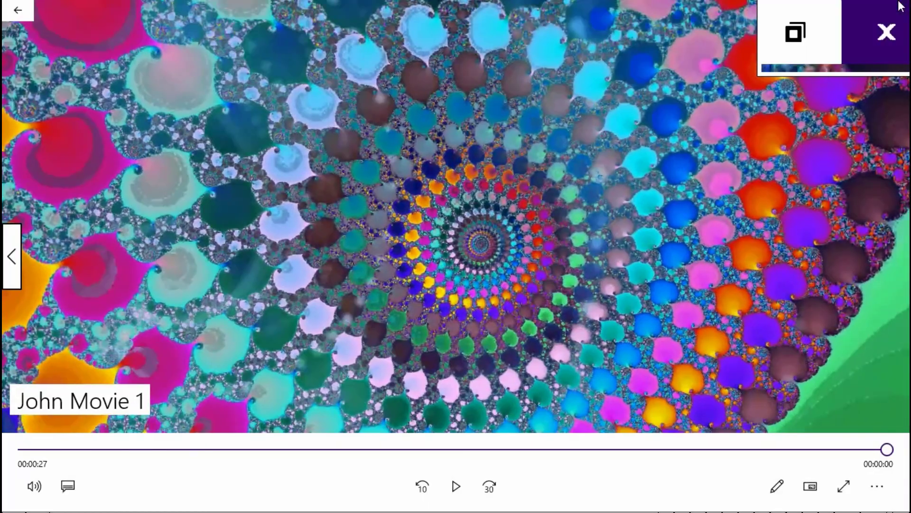
left_click(886, 13)
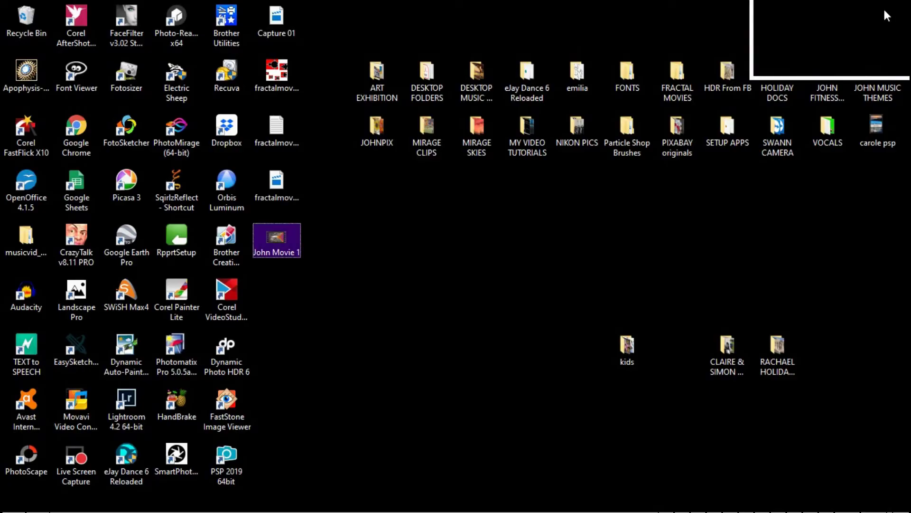